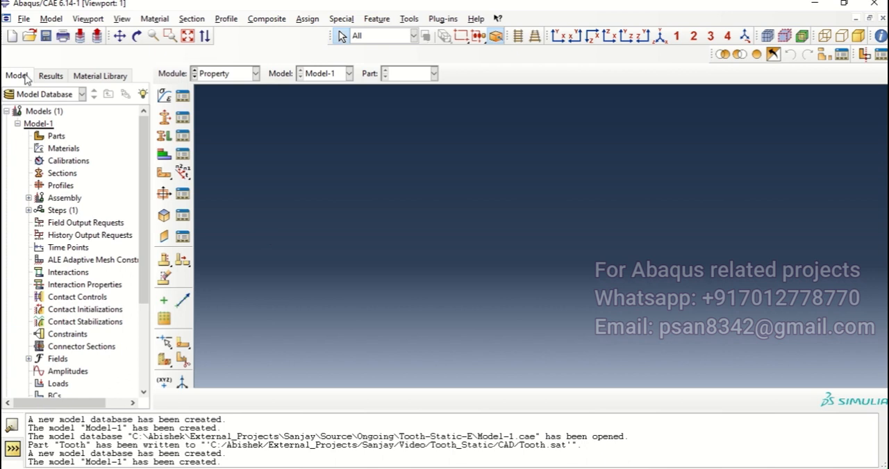
Import the tooth geometry from its ACIS file as a part named Tooth and dismiss the imprecise-geometry message.
{"action": "left_click", "coordinate": [24, 19]}
{"action": "mouse_move", "coordinate": [99, 181]}
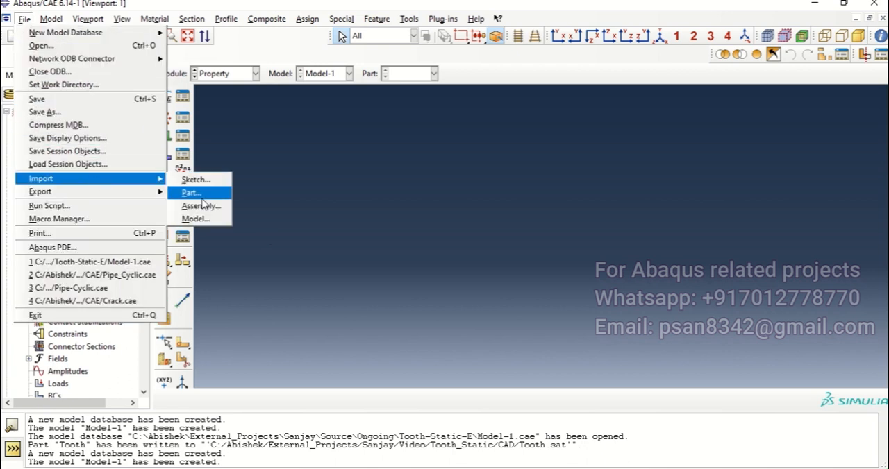
{"action": "left_click", "coordinate": [200, 195]}
{"action": "left_click", "coordinate": [316, 189]}
{"action": "left_click", "coordinate": [576, 307]}
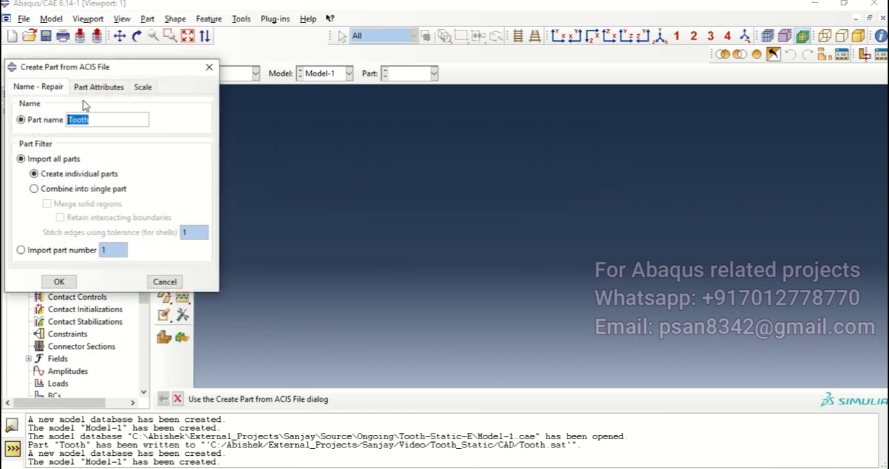
{"action": "left_click", "coordinate": [97, 88]}
{"action": "left_click", "coordinate": [59, 282]}
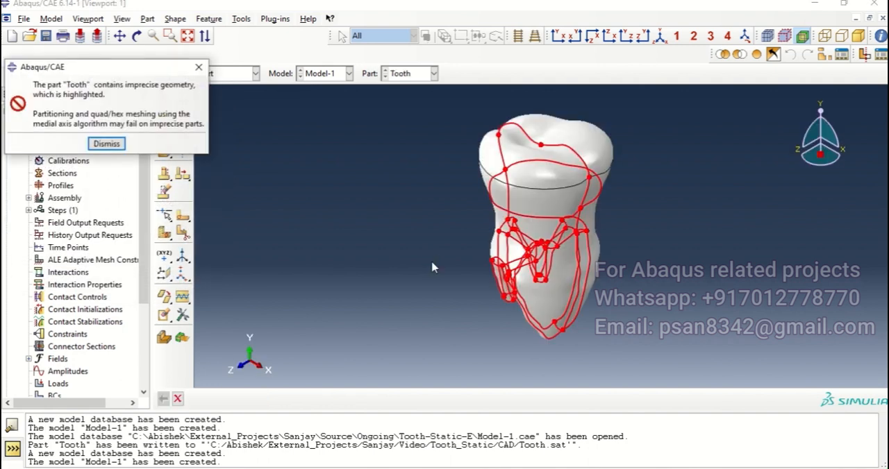
{"action": "left_click", "coordinate": [106, 144]}
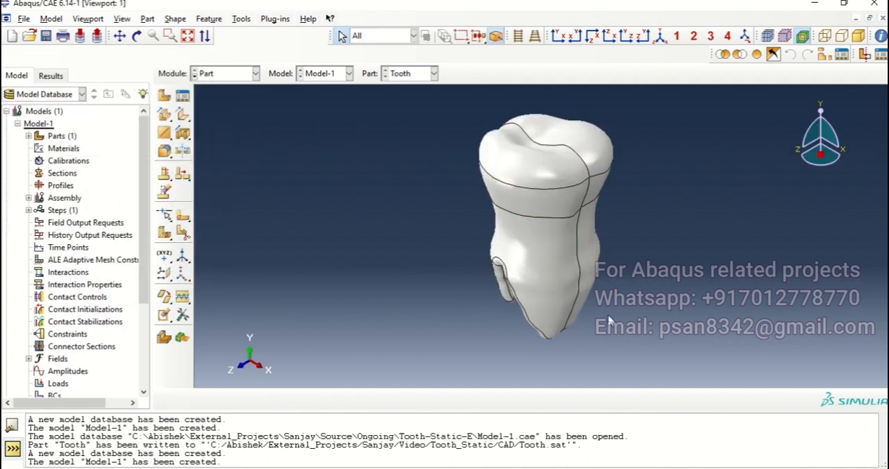
Switch to the Property module and copy the Tooth material from Bio_Material.lib into Model-1.
{"action": "mouse_move", "coordinate": [609, 234]}
{"action": "left_mouse_down", "text": "ctrl+alt"}
{"action": "mouse_move", "coordinate": [605, 205]}
{"action": "mouse_move", "coordinate": [629, 184]}
{"action": "mouse_move", "coordinate": [635, 193]}
{"action": "mouse_move", "coordinate": [581, 217]}
{"action": "mouse_move", "coordinate": [579, 229]}
{"action": "left_mouse_up", "text": "ctrl+alt"}
{"action": "left_click_drag", "start_coordinate": [542, 334], "coordinate": [668, 290], "text": "ctrl+alt"}
{"action": "mouse_move", "coordinate": [597, 263]}
{"action": "left_mouse_down", "text": "ctrl+alt"}
{"action": "mouse_move", "coordinate": [606, 205]}
{"action": "mouse_move", "coordinate": [635, 172]}
{"action": "left_mouse_up", "text": "ctrl+alt"}
{"action": "left_click", "coordinate": [253, 74]}
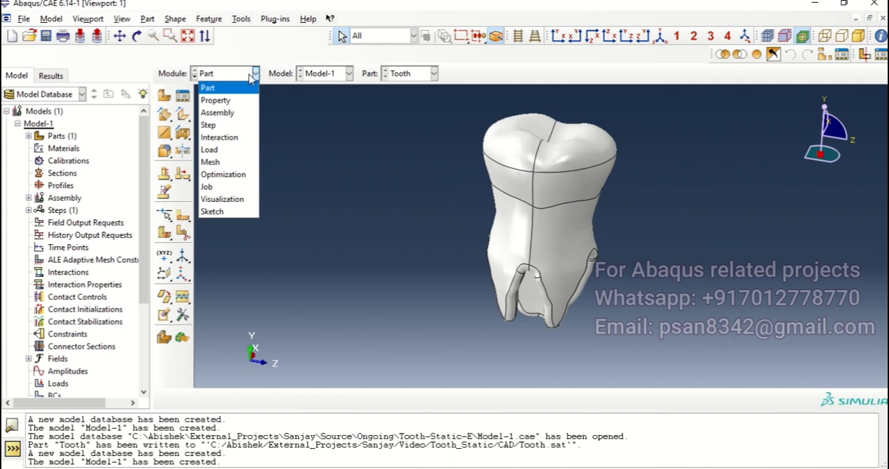
{"action": "left_click", "coordinate": [215, 100]}
{"action": "left_click", "coordinate": [183, 95]}
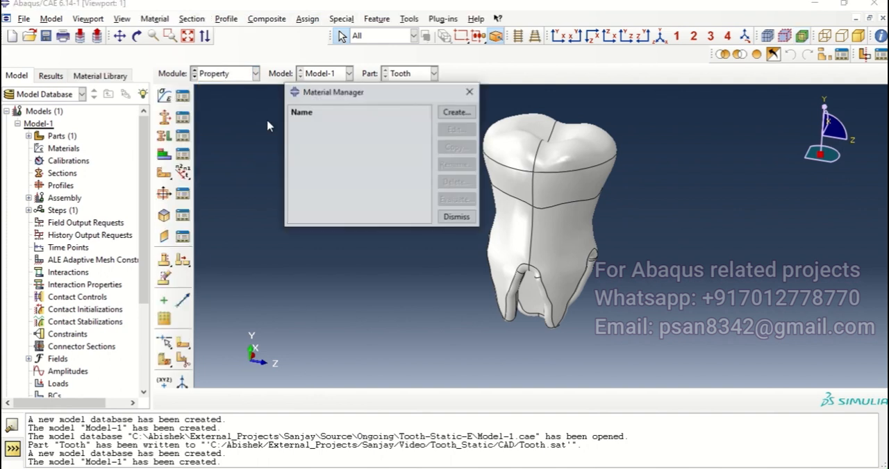
{"action": "left_click", "coordinate": [471, 93]}
{"action": "left_click", "coordinate": [100, 75]}
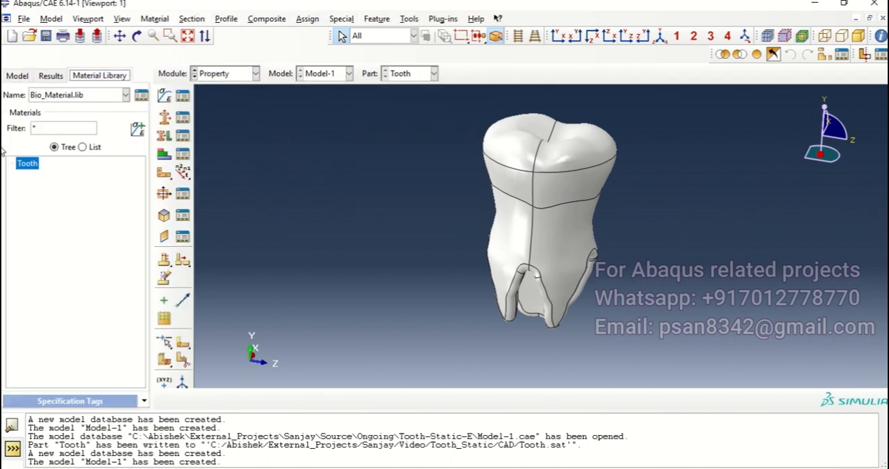
{"action": "left_click", "coordinate": [141, 95]}
{"action": "left_click", "coordinate": [216, 220]}
{"action": "left_click", "coordinate": [375, 249]}
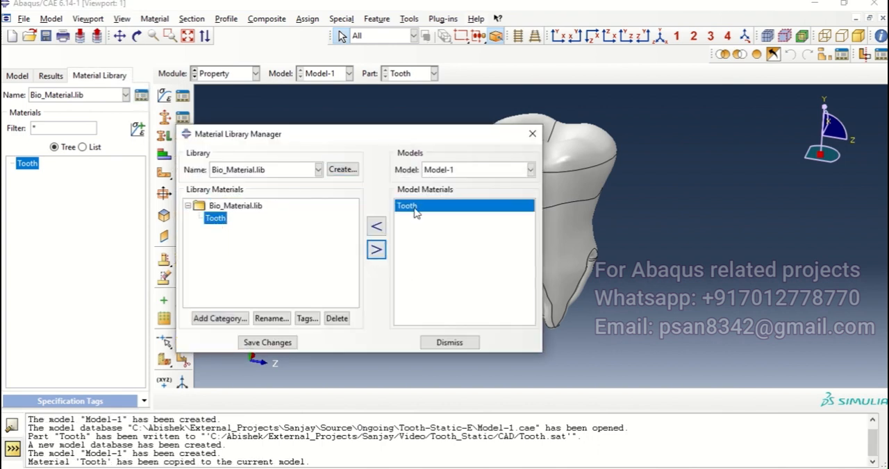
{"action": "left_click", "coordinate": [449, 343]}
Review the density and elastic data of the Tooth material in the model.
{"action": "left_click", "coordinate": [183, 96]}
{"action": "left_click", "coordinate": [457, 129]}
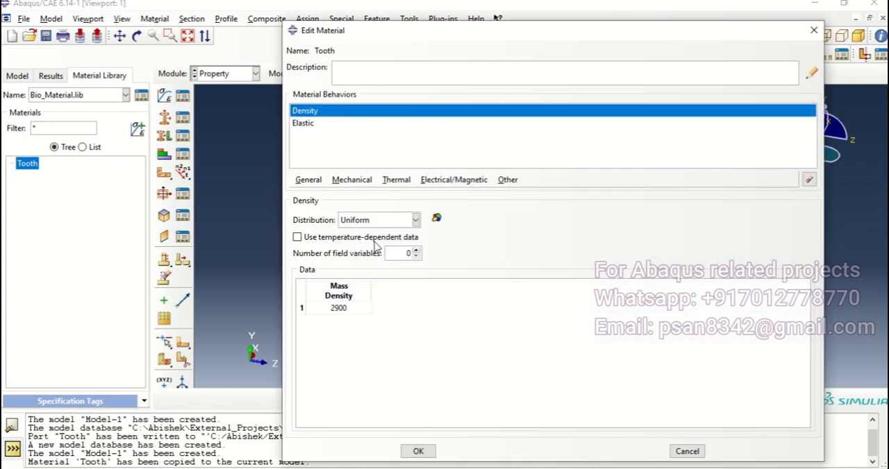
{"action": "left_click", "coordinate": [300, 125]}
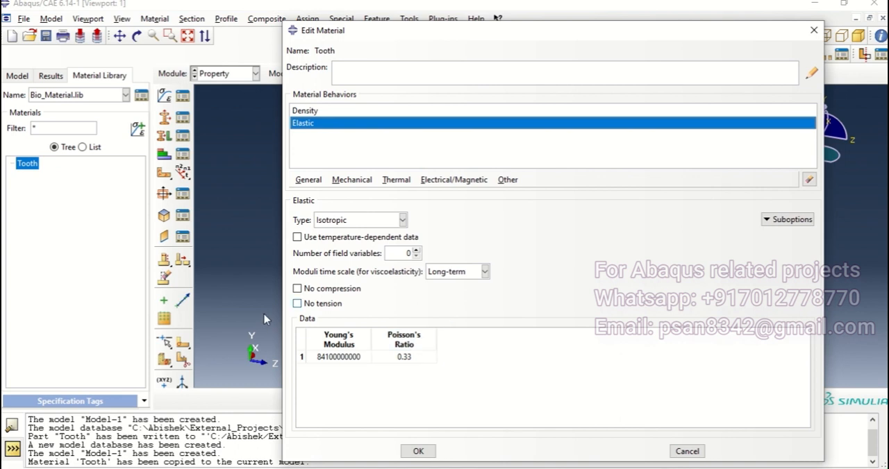
{"action": "left_click", "coordinate": [418, 451]}
{"action": "left_click", "coordinate": [470, 92]}
Create a solid, homogeneous section that uses the Tooth material.
{"action": "left_click", "coordinate": [165, 117]}
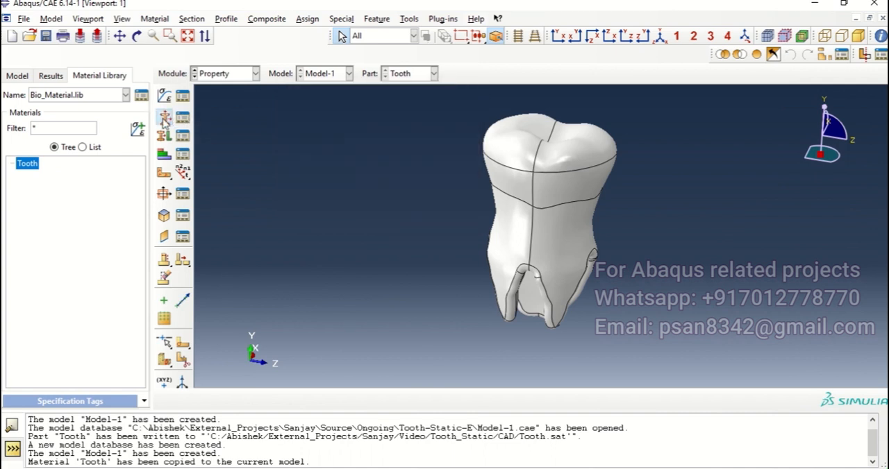
{"action": "left_click", "coordinate": [413, 262]}
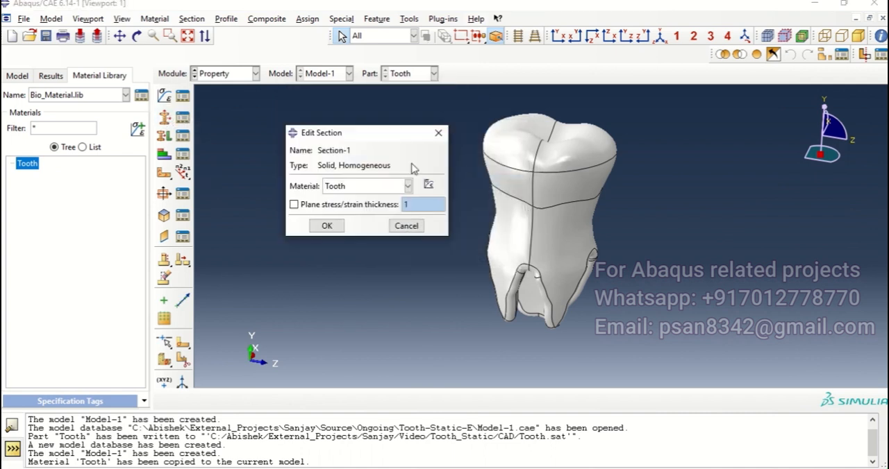
{"action": "left_click", "coordinate": [327, 226]}
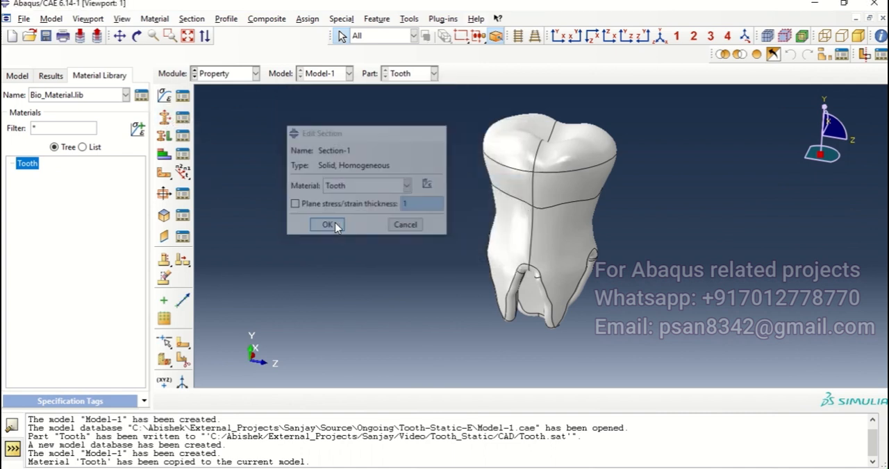
Assign the solid section to the entire tooth part.
{"action": "left_click", "coordinate": [165, 136]}
{"action": "left_click", "coordinate": [394, 402]}
{"action": "left_click_drag", "start_coordinate": [387, 127], "coordinate": [561, 253]}
{"action": "left_click_drag", "start_coordinate": [428, 93], "coordinate": [707, 402]}
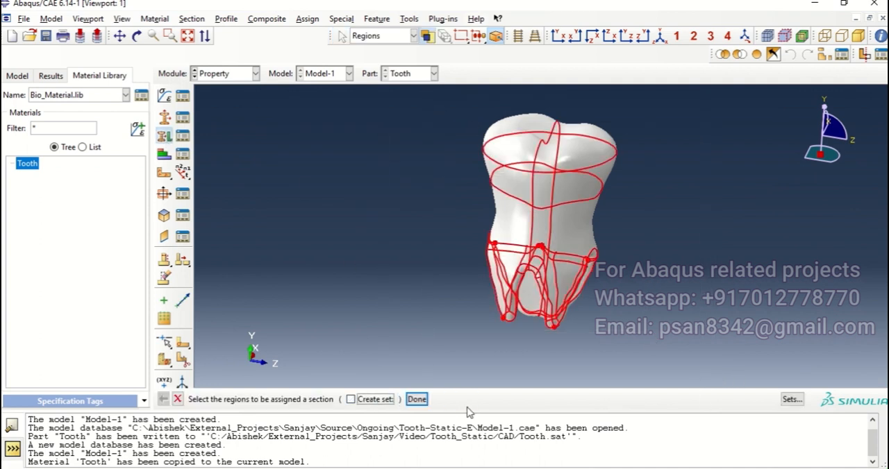
{"action": "left_click", "coordinate": [421, 400]}
{"action": "left_click", "coordinate": [92, 239]}
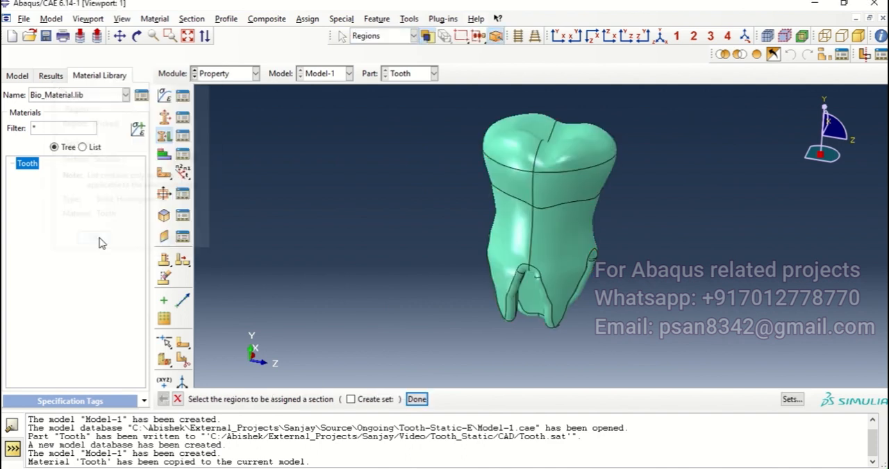
Create an independent instance of the Tooth part in the Assembly module.
{"action": "left_click", "coordinate": [229, 74]}
{"action": "left_click", "coordinate": [240, 113]}
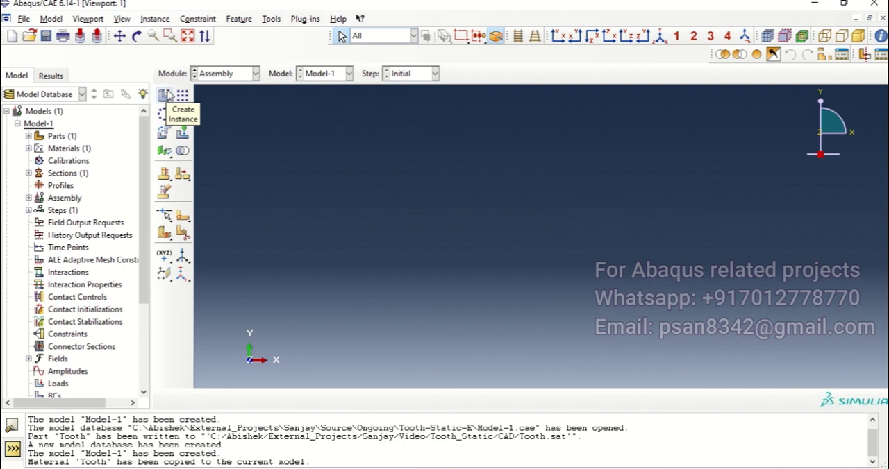
{"action": "left_click", "coordinate": [165, 96]}
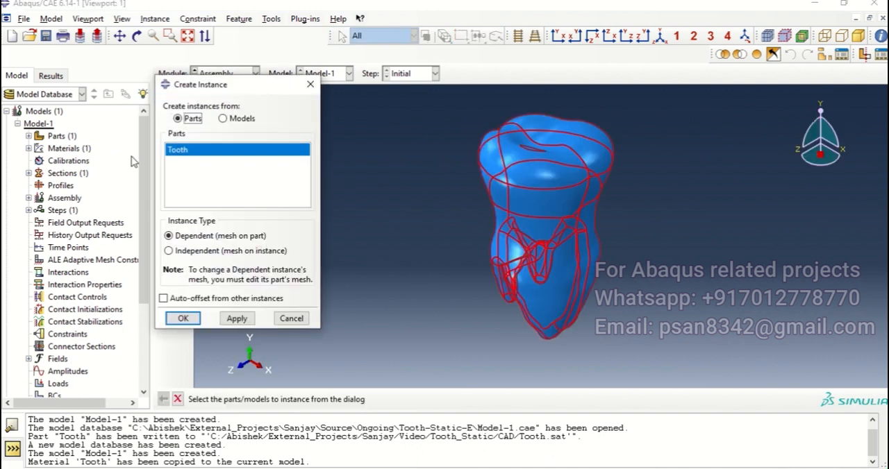
{"action": "left_click", "coordinate": [184, 251]}
{"action": "left_click", "coordinate": [183, 318]}
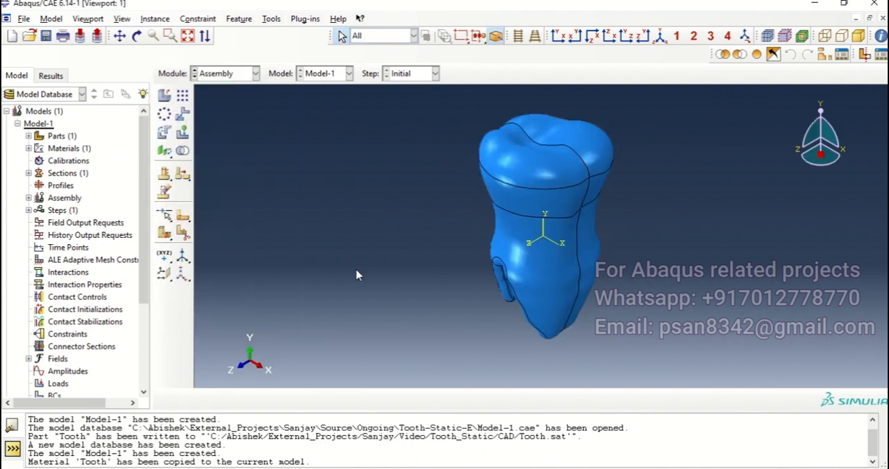
Create a Static, General analysis step after the Initial step and turn Nlgeom on.
{"action": "mouse_move", "coordinate": [591, 272]}
{"action": "left_mouse_down", "text": "ctrl+alt"}
{"action": "mouse_move", "coordinate": [595, 258]}
{"action": "mouse_move", "coordinate": [602, 263]}
{"action": "left_mouse_up", "text": "ctrl+alt"}
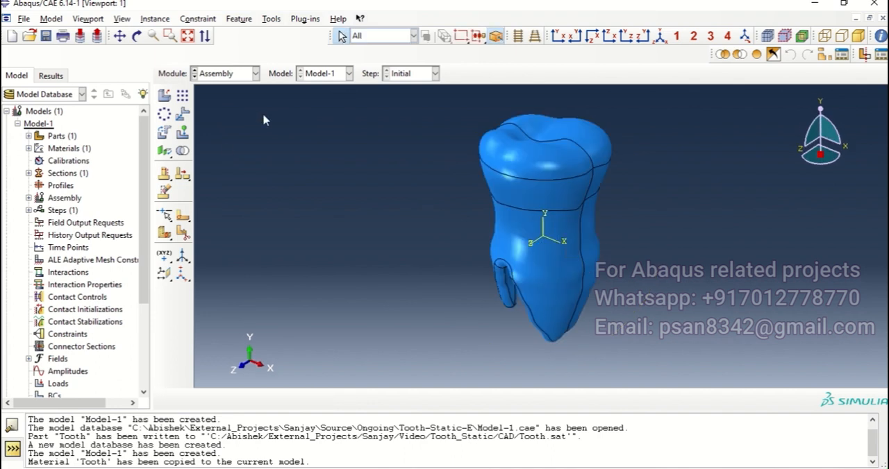
{"action": "left_click", "coordinate": [252, 73]}
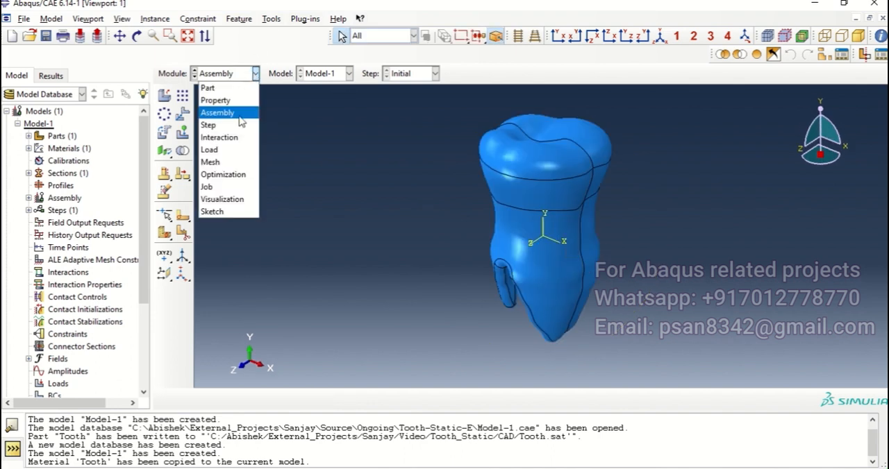
{"action": "left_click", "coordinate": [241, 124]}
{"action": "left_click", "coordinate": [164, 95]}
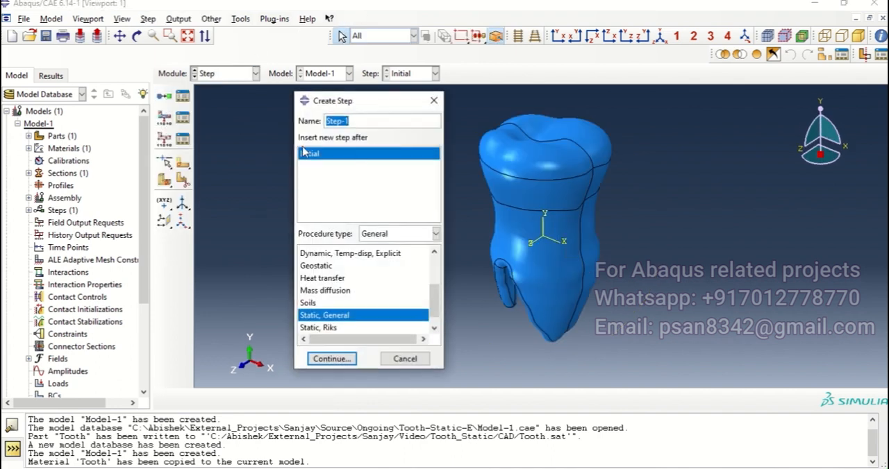
{"action": "left_click", "coordinate": [331, 359]}
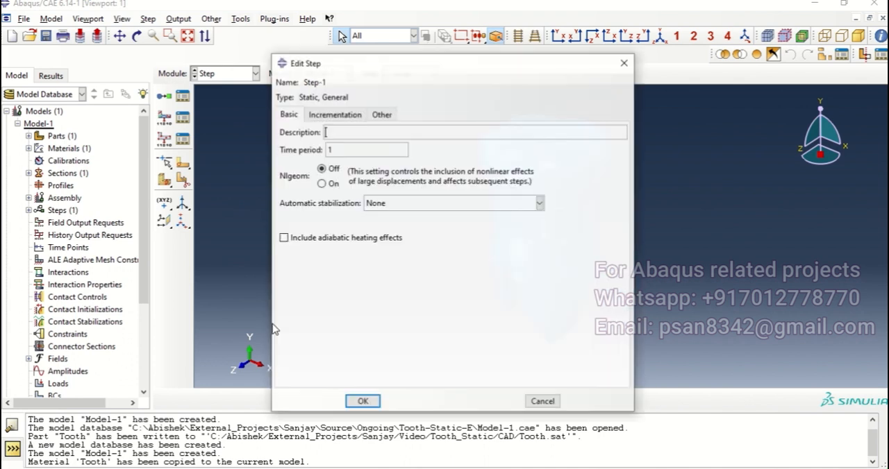
{"action": "left_click", "coordinate": [323, 183]}
{"action": "left_click", "coordinate": [432, 203]}
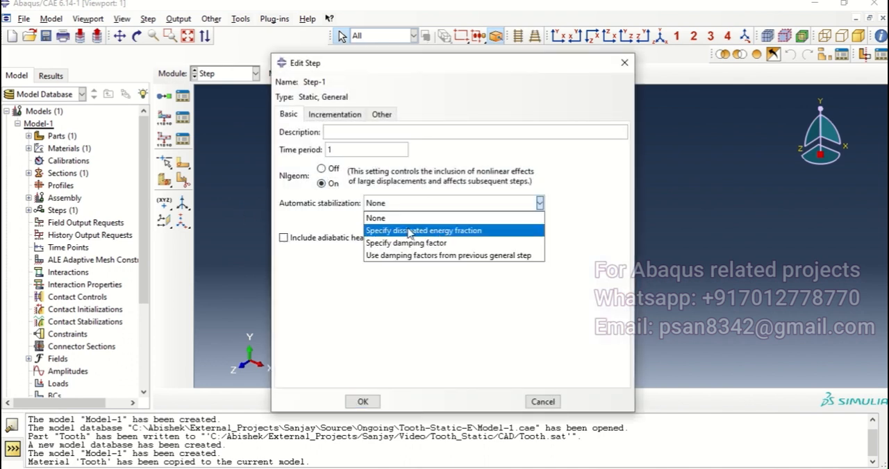
{"action": "left_click", "coordinate": [408, 230]}
{"action": "left_click", "coordinate": [411, 205]}
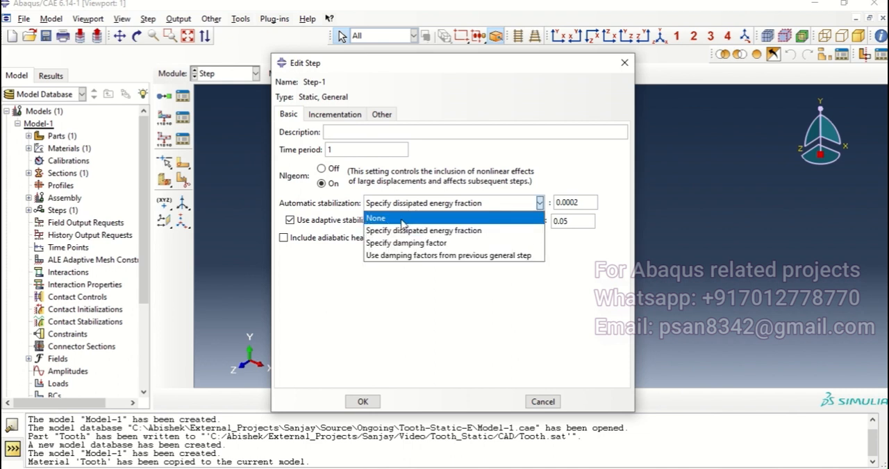
{"action": "left_click", "coordinate": [405, 218]}
Set the initial increment size of the static step to 0.01 and accept the step definition.
{"action": "left_click", "coordinate": [331, 115]}
{"action": "left_click_drag", "start_coordinate": [348, 185], "coordinate": [305, 183]}
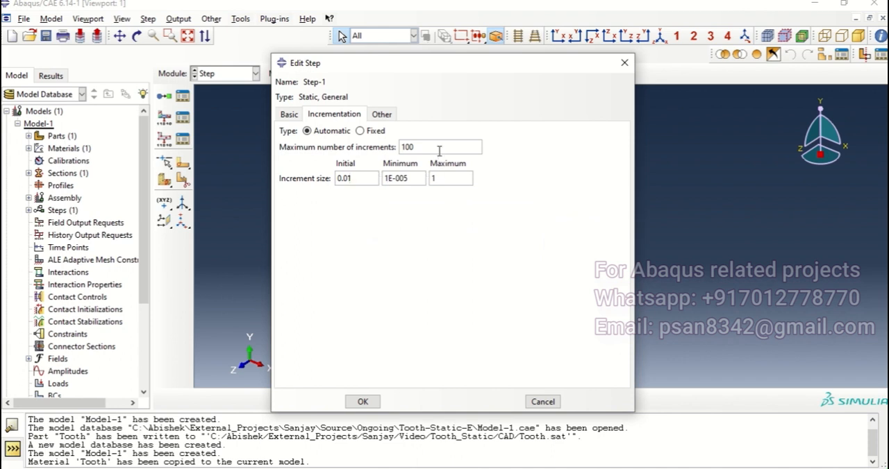
{"action": "left_click", "coordinate": [414, 177]}
{"action": "left_click", "coordinate": [363, 402]}
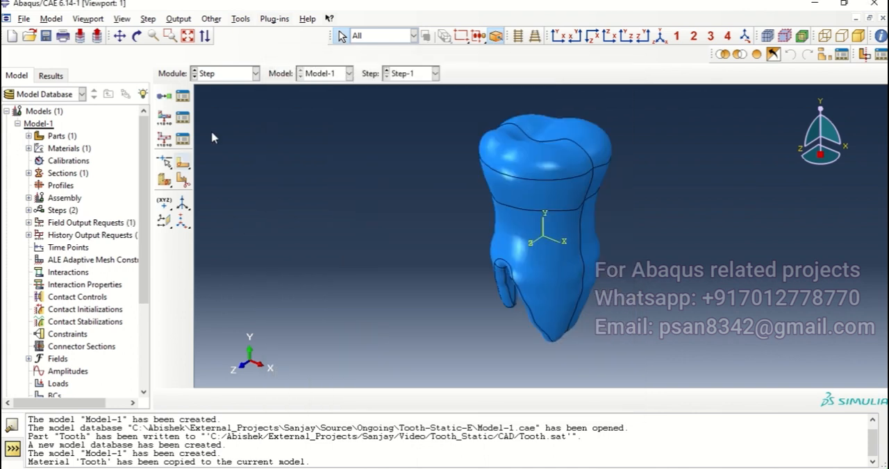
Create a reference point in the Interaction module at the vertex in the middle of the tooth's chewing surface.
{"action": "mouse_move", "coordinate": [554, 171]}
{"action": "left_mouse_down", "text": "ctrl+alt"}
{"action": "mouse_move", "coordinate": [544, 200]}
{"action": "mouse_move", "coordinate": [581, 191]}
{"action": "mouse_move", "coordinate": [556, 180]}
{"action": "left_mouse_up", "text": "ctrl+alt"}
{"action": "middle_click_drag", "start_coordinate": [556, 181], "coordinate": [477, 214], "text": "ctrl+alt"}
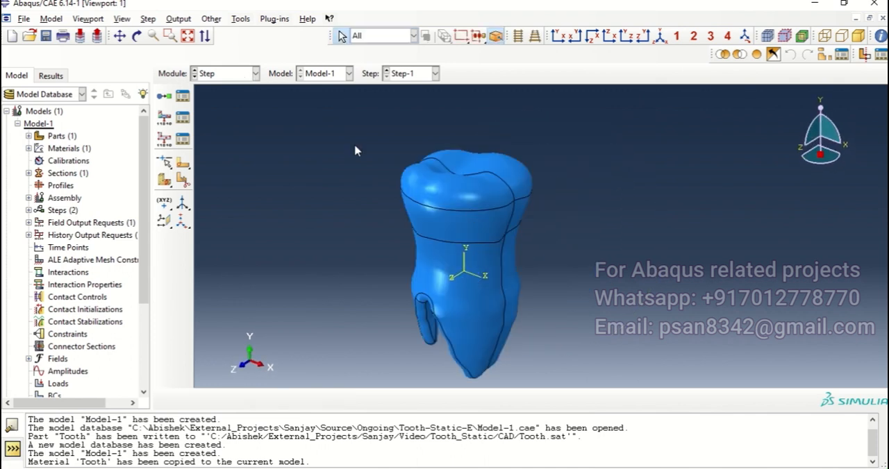
{"action": "left_click", "coordinate": [238, 73]}
{"action": "left_click", "coordinate": [225, 136]}
{"action": "mouse_move", "coordinate": [479, 195]}
{"action": "left_mouse_down", "text": "ctrl+alt"}
{"action": "mouse_move", "coordinate": [469, 212]}
{"action": "mouse_move", "coordinate": [477, 234]}
{"action": "mouse_move", "coordinate": [514, 238]}
{"action": "left_mouse_up", "text": "ctrl+alt"}
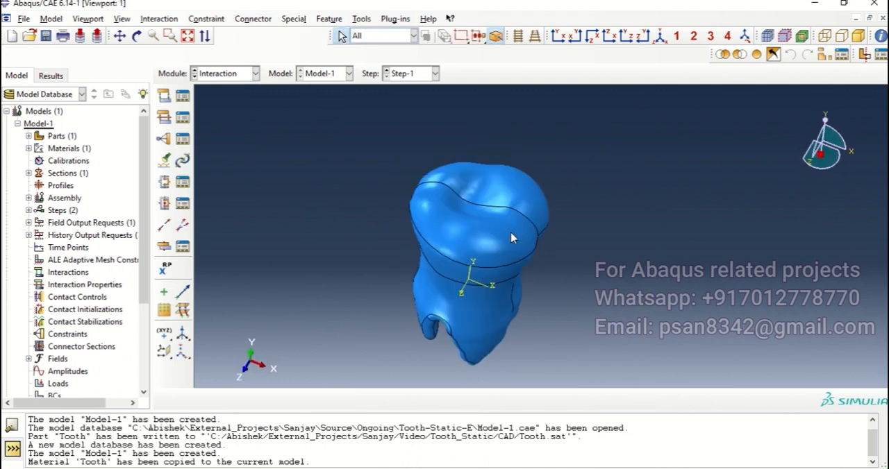
{"action": "left_click_drag", "start_coordinate": [479, 197], "coordinate": [407, 195], "text": "ctrl+alt"}
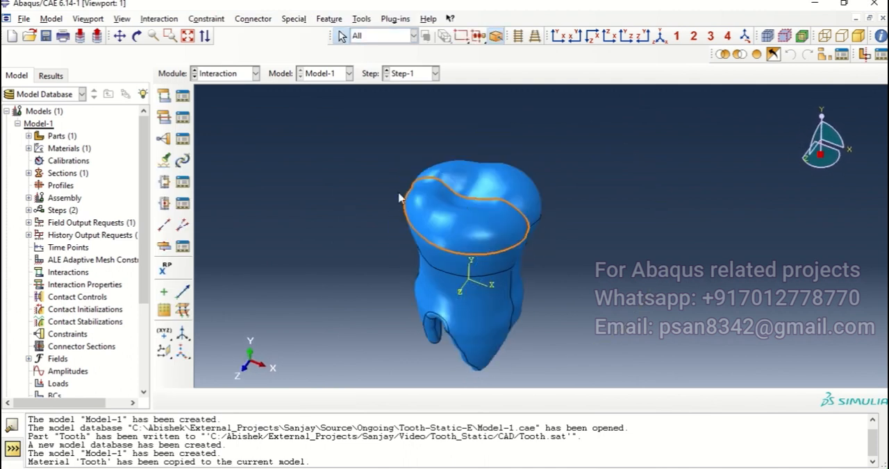
{"action": "left_click", "coordinate": [165, 270]}
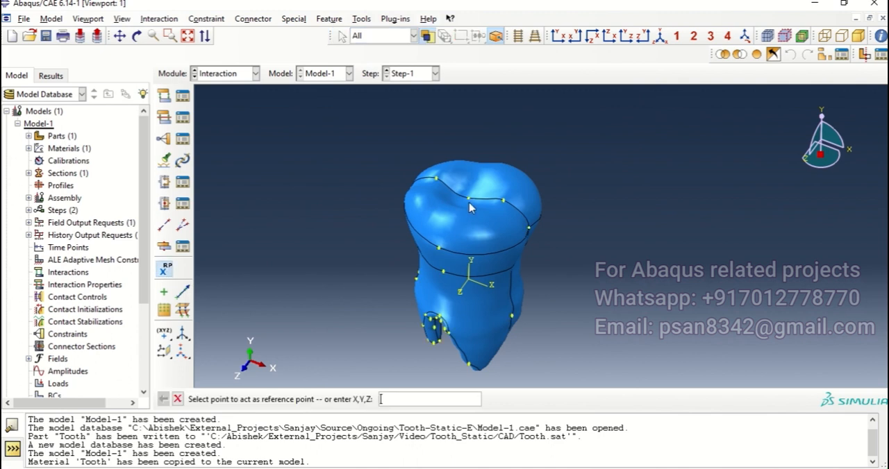
{"action": "scroll", "coordinate": [469, 207], "scroll_direction": "up", "scroll_amount": 3}
{"action": "scroll", "coordinate": [451, 203], "scroll_direction": "down", "scroll_amount": 3}
{"action": "left_click_drag", "start_coordinate": [715, 251], "coordinate": [638, 258], "text": "ctrl+alt"}
{"action": "left_click_drag", "start_coordinate": [701, 252], "coordinate": [698, 286], "text": "ctrl+alt"}
{"action": "mouse_move", "coordinate": [560, 148]}
{"action": "left_mouse_down", "text": "ctrl+alt"}
{"action": "mouse_move", "coordinate": [555, 173]}
{"action": "mouse_move", "coordinate": [547, 165]}
{"action": "mouse_move", "coordinate": [552, 180]}
{"action": "left_mouse_up", "text": "ctrl+alt"}
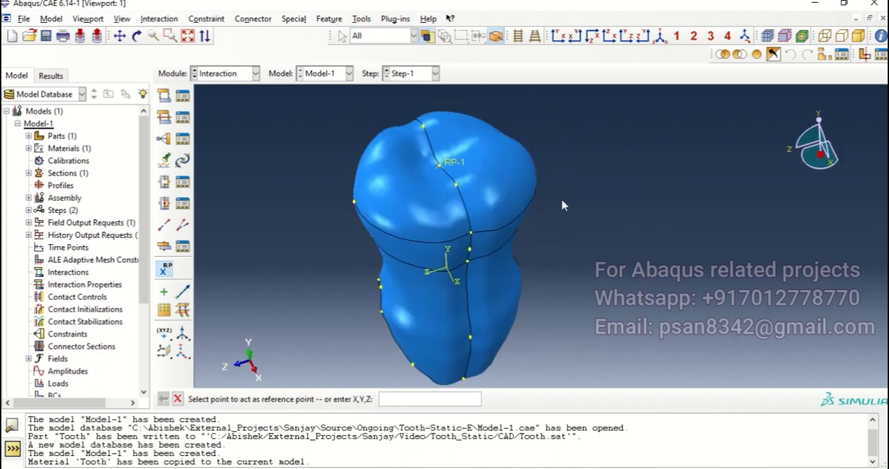
Create a geometry set named Load from the two faces of the tooth's chewing surface.
{"action": "left_click", "coordinate": [361, 19]}
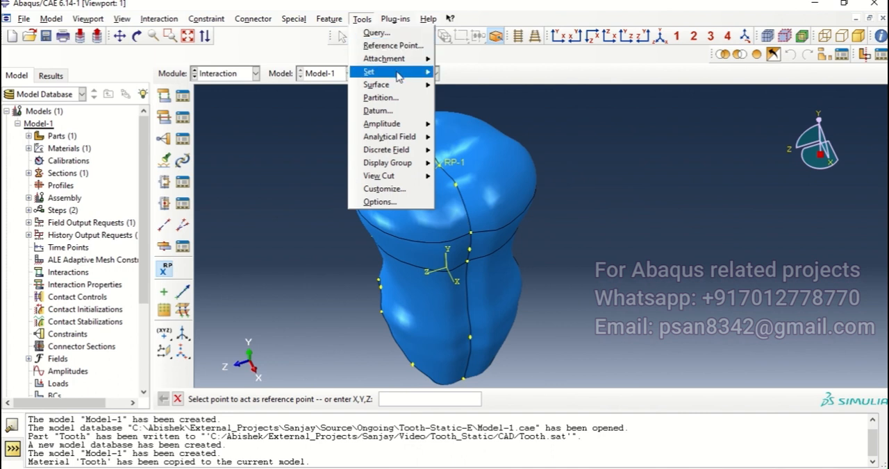
{"action": "mouse_move", "coordinate": [400, 73]}
{"action": "left_click", "coordinate": [463, 87]}
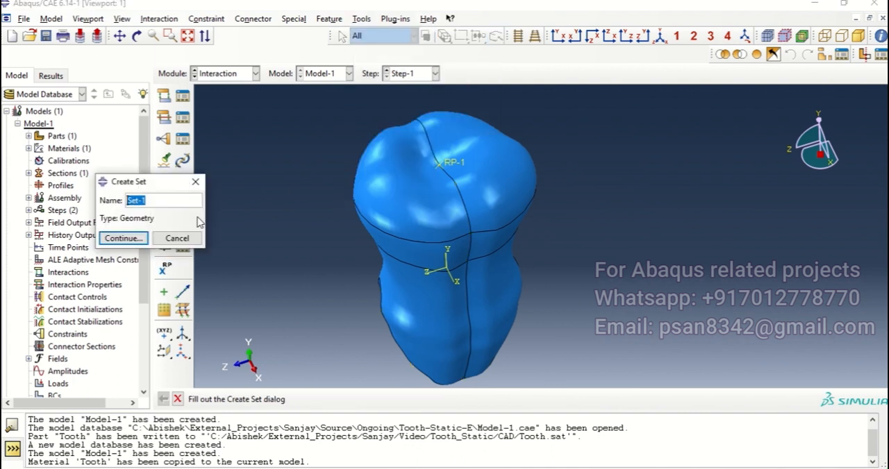
{"action": "type", "text": "l"}
{"action": "key", "text": "Return"}
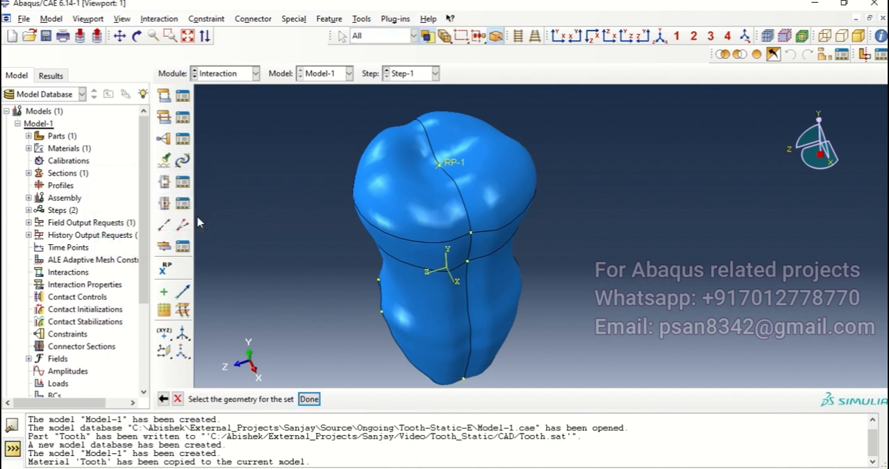
{"action": "left_click", "coordinate": [419, 189]}
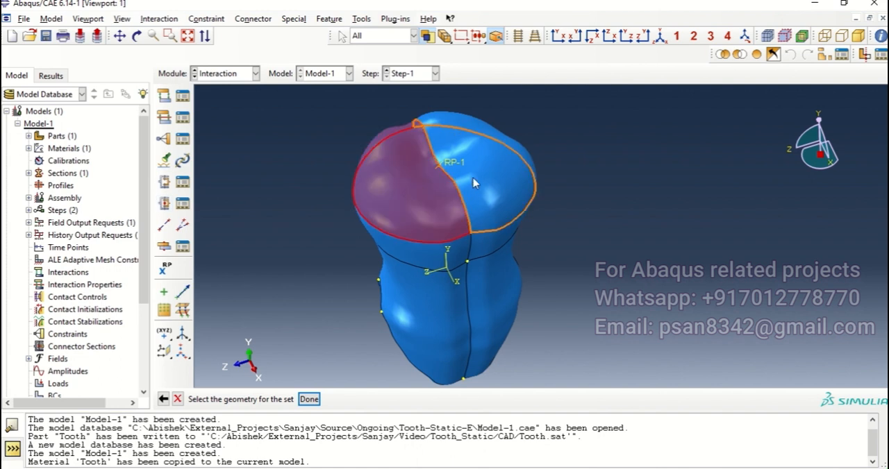
{"action": "left_click", "coordinate": [473, 182], "text": "shift"}
{"action": "left_click_drag", "start_coordinate": [518, 270], "coordinate": [474, 245], "text": "ctrl+alt"}
{"action": "left_click", "coordinate": [309, 399]}
Create a geometry set named BC from the inner root faces, leaving out the crown and outer body faces.
{"action": "left_click_drag", "start_coordinate": [512, 211], "coordinate": [380, 183], "text": "ctrl+alt"}
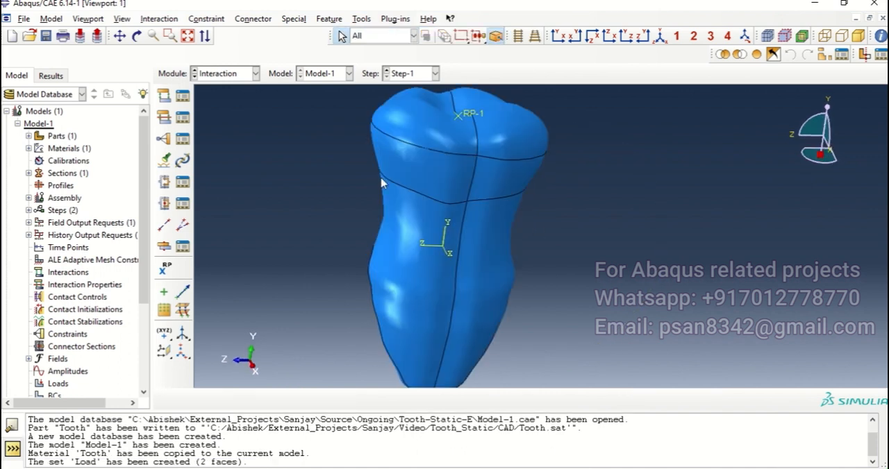
{"action": "left_click", "coordinate": [362, 18]}
{"action": "mouse_move", "coordinate": [389, 69]}
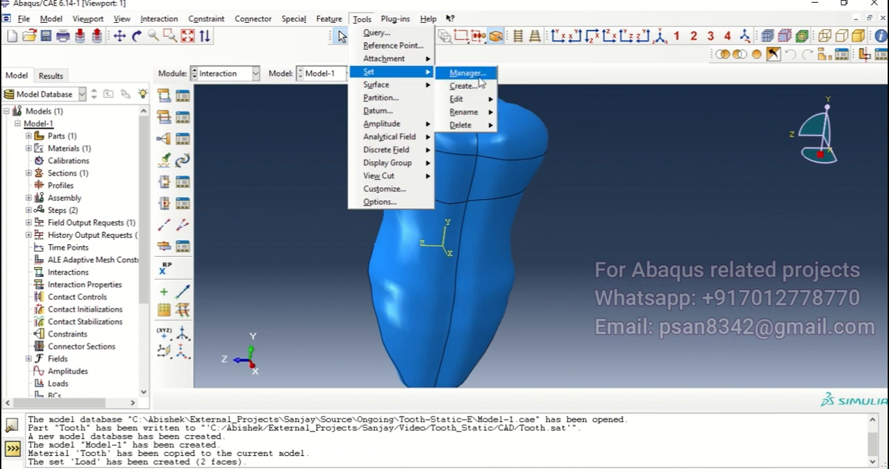
{"action": "left_click", "coordinate": [471, 86]}
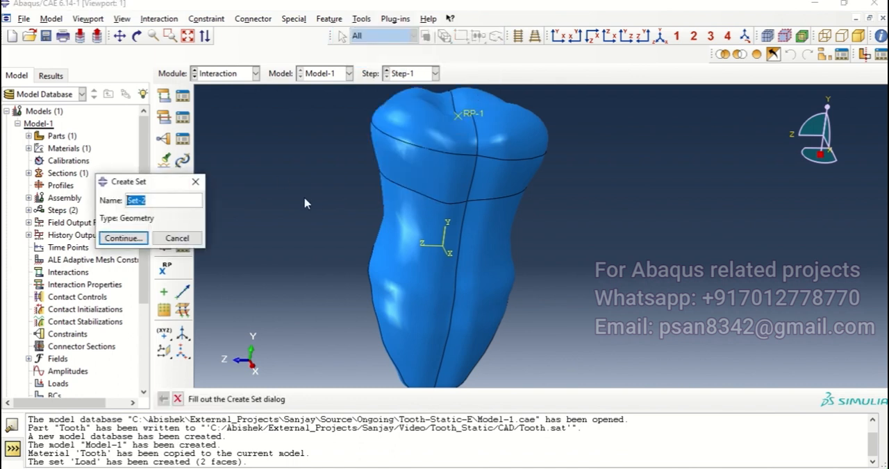
{"action": "type", "text": "BC"}
{"action": "key", "text": "Return"}
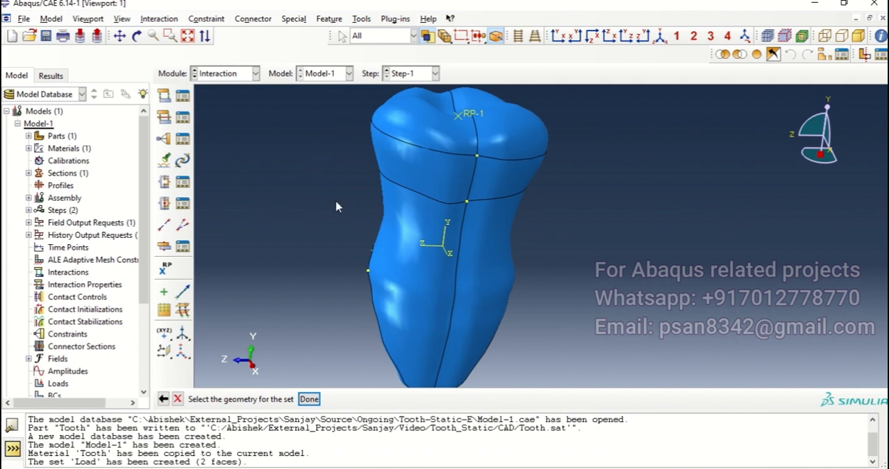
{"action": "scroll", "coordinate": [330, 198], "scroll_direction": "up", "scroll_amount": 3}
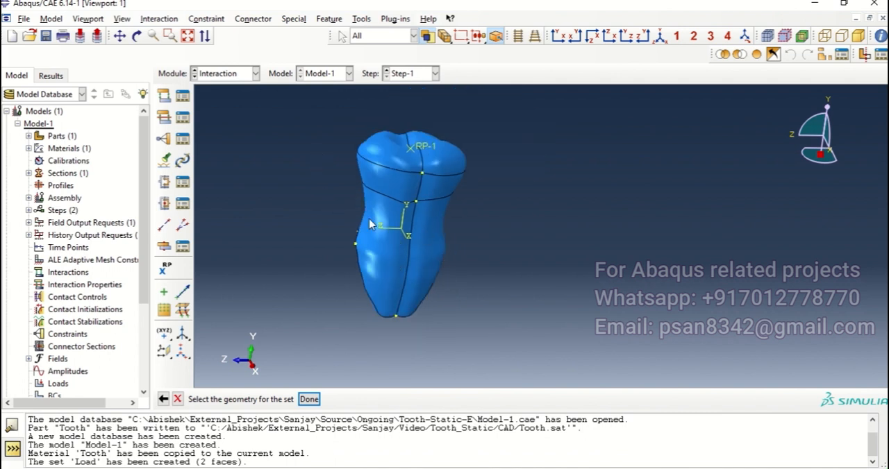
{"action": "left_click_drag", "start_coordinate": [281, 97], "coordinate": [505, 346]}
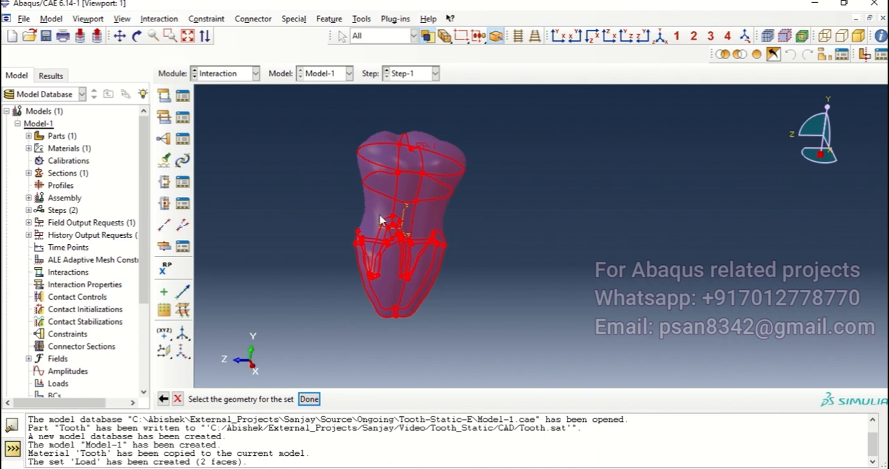
{"action": "left_click_drag", "start_coordinate": [456, 200], "coordinate": [399, 201], "text": "ctrl+alt"}
{"action": "left_click_drag", "start_coordinate": [344, 140], "coordinate": [432, 195], "text": "ctrl"}
{"action": "mouse_move", "coordinate": [397, 273]}
{"action": "left_mouse_down", "text": "ctrl+alt"}
{"action": "mouse_move", "coordinate": [466, 209]}
{"action": "mouse_move", "coordinate": [609, 222]}
{"action": "mouse_move", "coordinate": [603, 206]}
{"action": "mouse_move", "coordinate": [566, 246]}
{"action": "mouse_move", "coordinate": [476, 190]}
{"action": "mouse_move", "coordinate": [510, 186]}
{"action": "mouse_move", "coordinate": [496, 215]}
{"action": "mouse_move", "coordinate": [521, 317]}
{"action": "mouse_move", "coordinate": [480, 258]}
{"action": "left_mouse_up", "text": "ctrl+alt"}
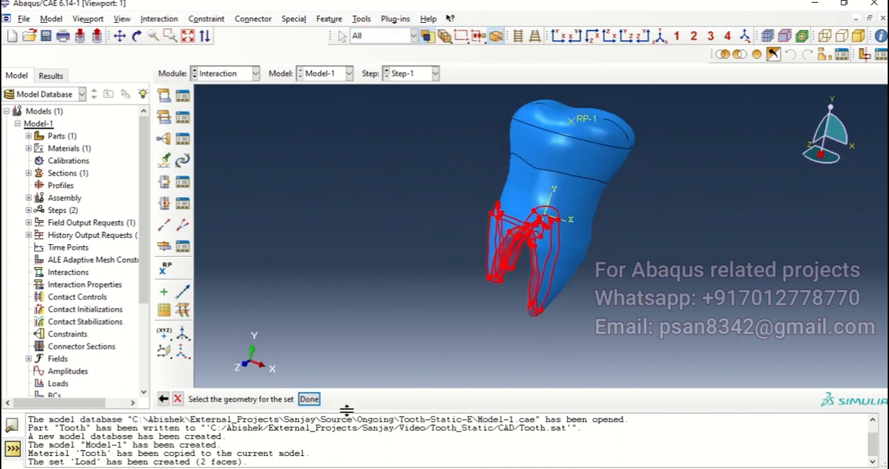
{"action": "left_click", "coordinate": [309, 400]}
Start a Coupling constraint with reference point RP-1 as its control point.
{"action": "left_click_drag", "start_coordinate": [471, 212], "coordinate": [546, 207], "text": "ctrl+alt"}
{"action": "middle_click_drag", "start_coordinate": [546, 207], "coordinate": [416, 254], "text": "ctrl+alt"}
{"action": "mouse_move", "coordinate": [510, 198]}
{"action": "left_mouse_down", "text": "ctrl+alt"}
{"action": "mouse_move", "coordinate": [466, 212]}
{"action": "mouse_move", "coordinate": [517, 200]}
{"action": "left_mouse_up", "text": "ctrl+alt"}
{"action": "left_click", "coordinate": [164, 147]}
{"action": "left_click", "coordinate": [98, 223]}
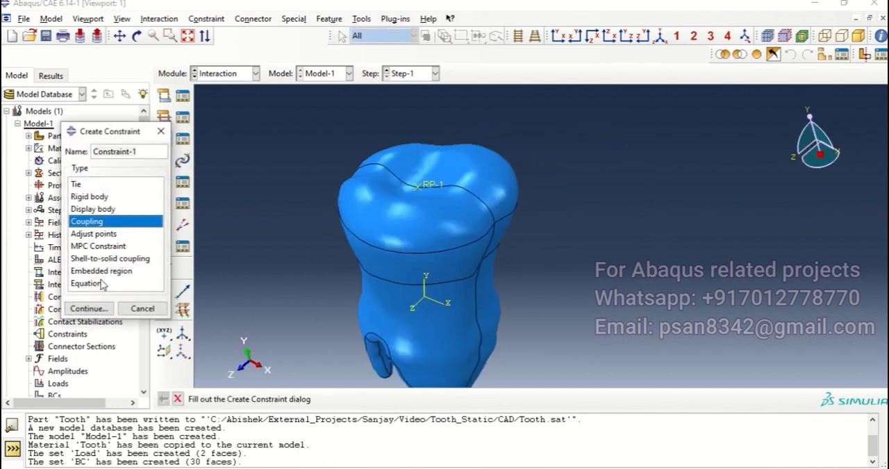
{"action": "left_click", "coordinate": [87, 308]}
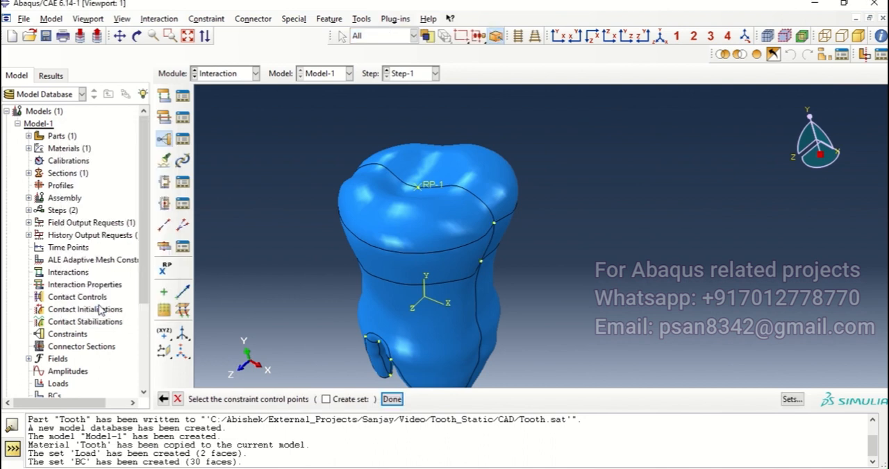
{"action": "left_click", "coordinate": [431, 187]}
{"action": "left_click", "coordinate": [392, 399]}
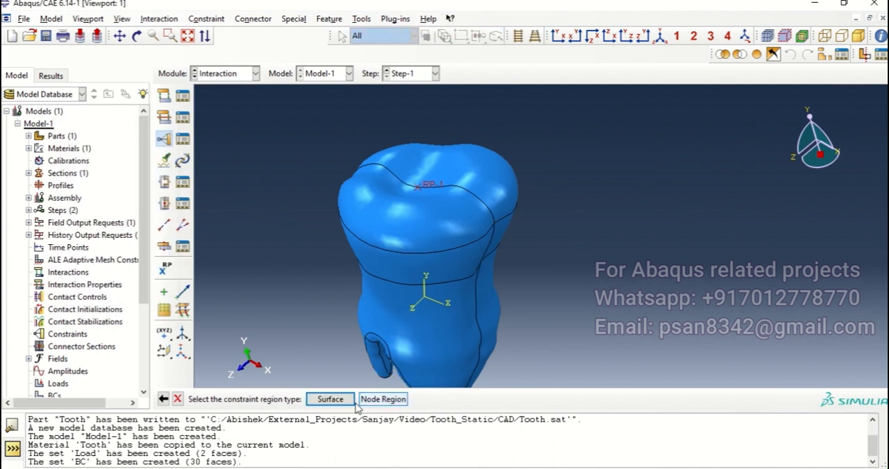
Pick the two chewing-surface faces as the coupling surface and accept Kinematic coupling with all degrees of freedom constrained.
{"action": "left_click", "coordinate": [331, 399]}
{"action": "left_click", "coordinate": [774, 401]}
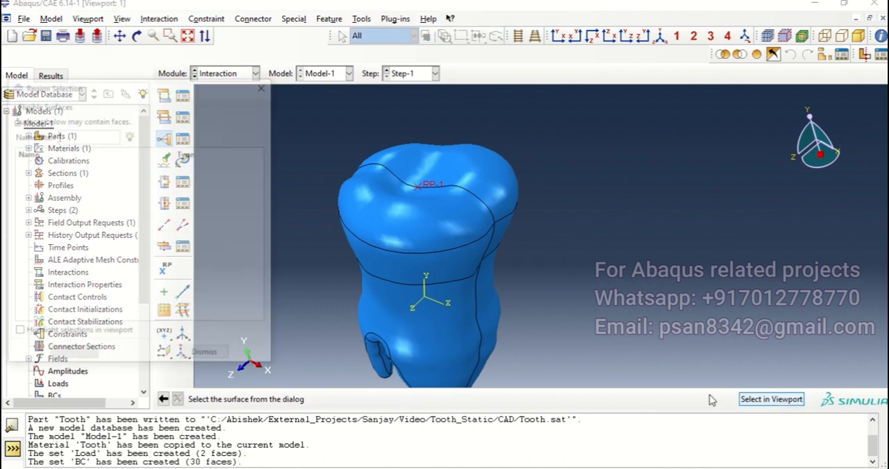
{"action": "left_click", "coordinate": [266, 84]}
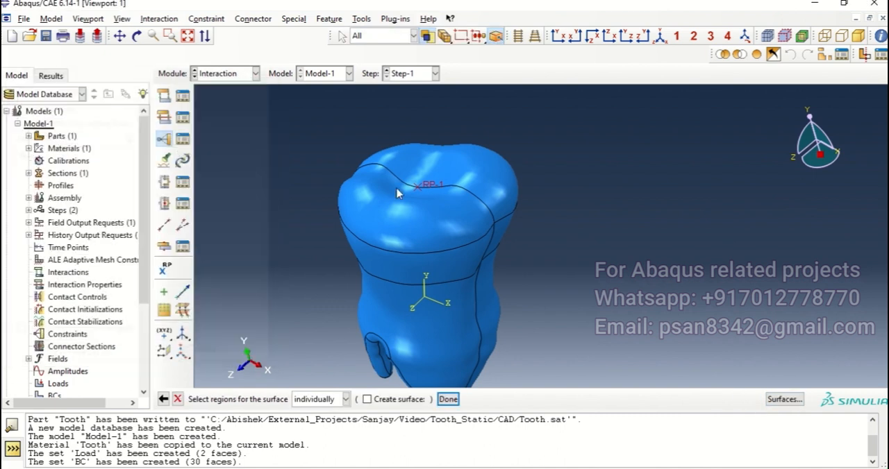
{"action": "left_click", "coordinate": [391, 206]}
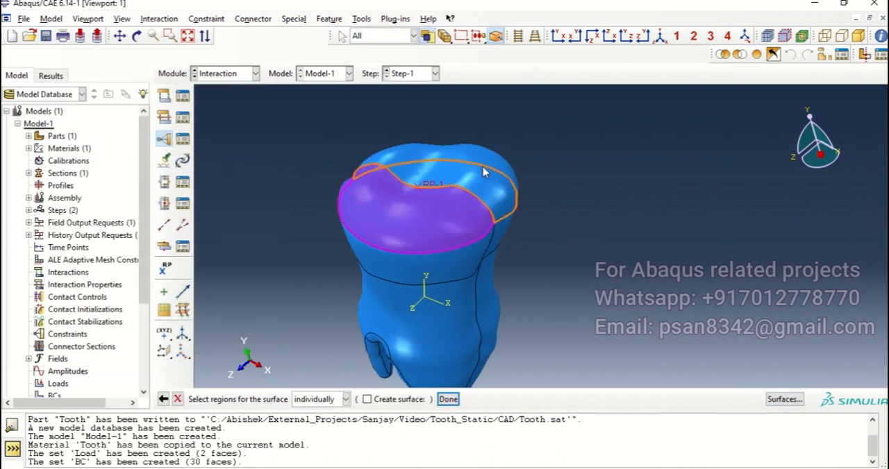
{"action": "left_click", "coordinate": [485, 174], "text": "shift"}
{"action": "left_click_drag", "start_coordinate": [543, 278], "coordinate": [617, 270], "text": "ctrl+alt"}
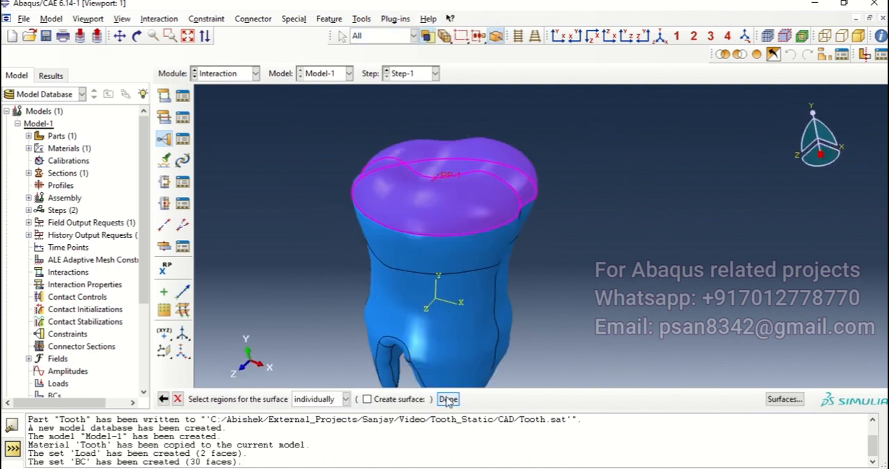
{"action": "left_click", "coordinate": [448, 399]}
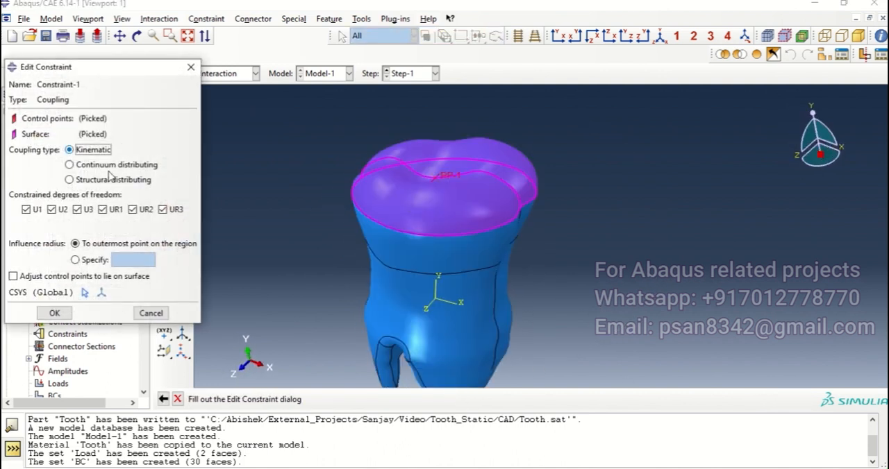
{"action": "left_click", "coordinate": [55, 313]}
Add a history output request for Step-1 in the Step module with the set BC as its domain.
{"action": "left_click_drag", "start_coordinate": [391, 246], "coordinate": [473, 241], "text": "ctrl+alt"}
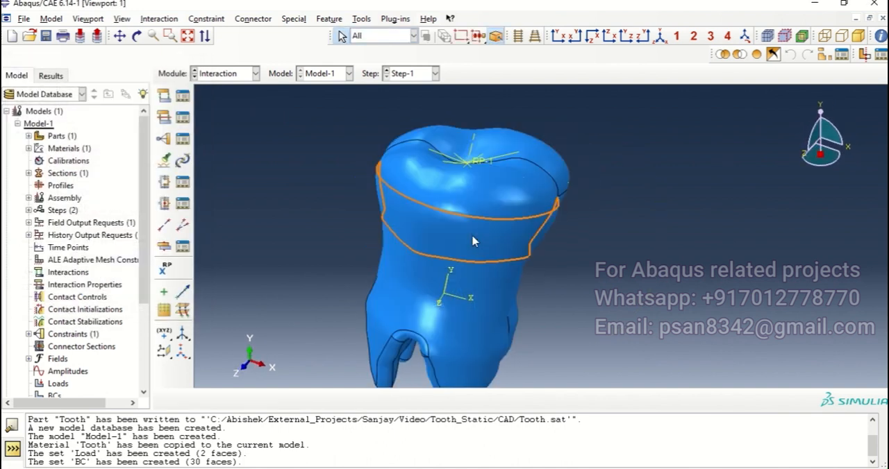
{"action": "left_click", "coordinate": [247, 73]}
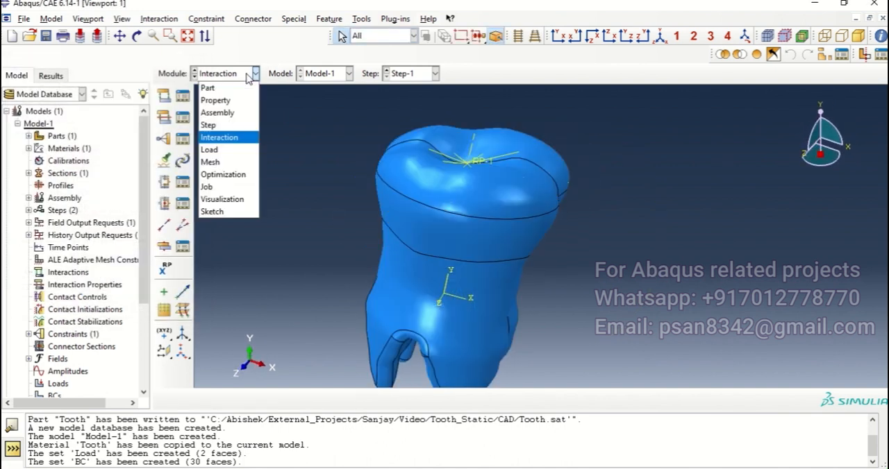
{"action": "left_click", "coordinate": [215, 127]}
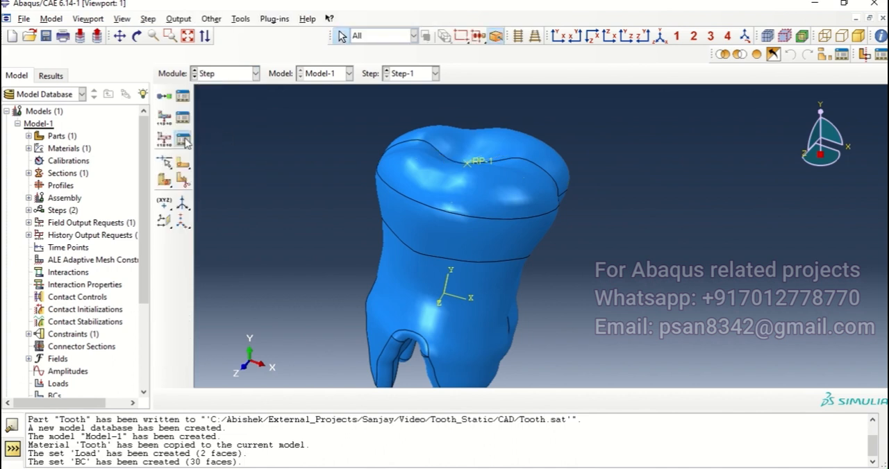
{"action": "left_click", "coordinate": [183, 139]}
{"action": "left_click", "coordinate": [151, 221]}
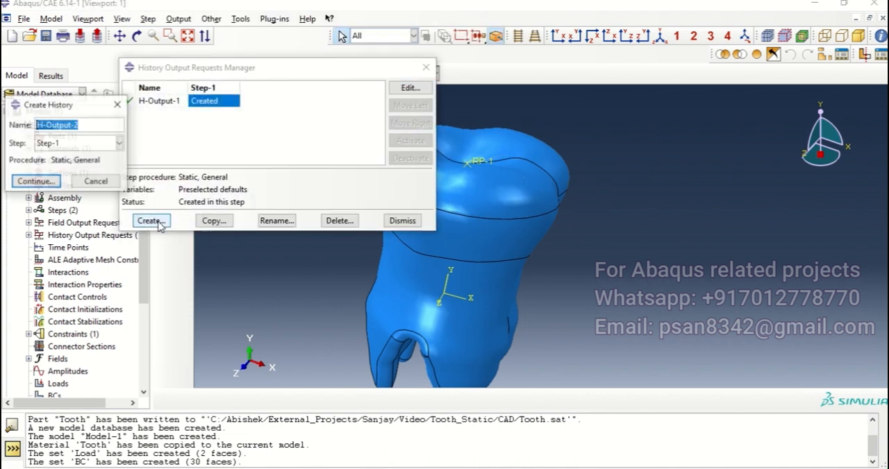
{"action": "left_click", "coordinate": [38, 180]}
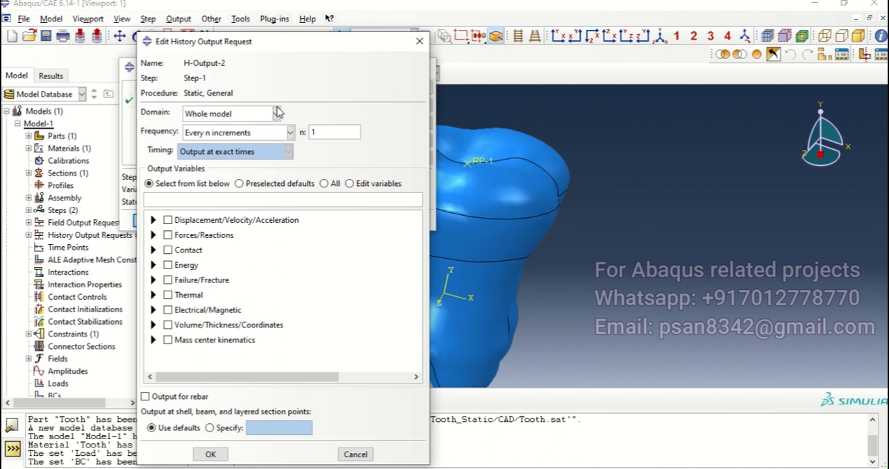
{"action": "left_click", "coordinate": [244, 116]}
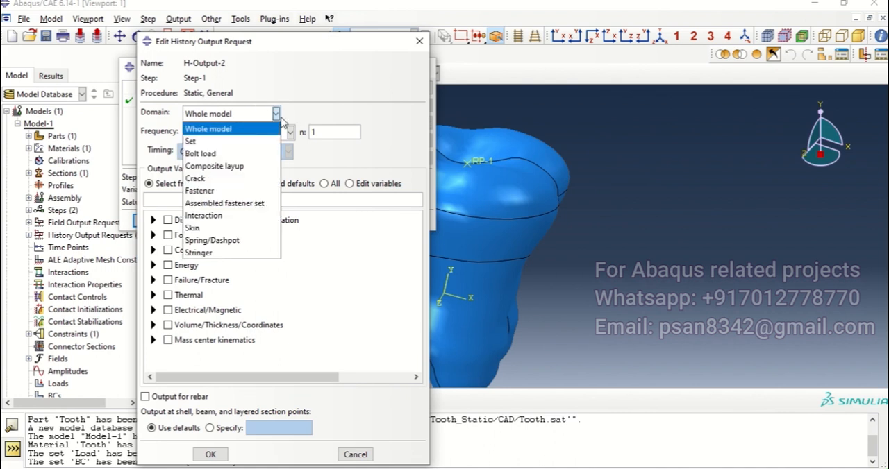
{"action": "left_click", "coordinate": [207, 141]}
{"action": "left_click", "coordinate": [317, 117]}
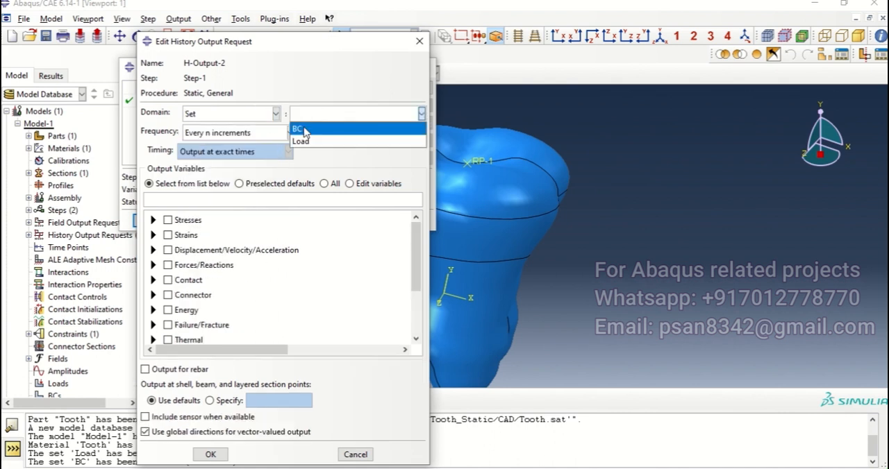
{"action": "left_click", "coordinate": [303, 130]}
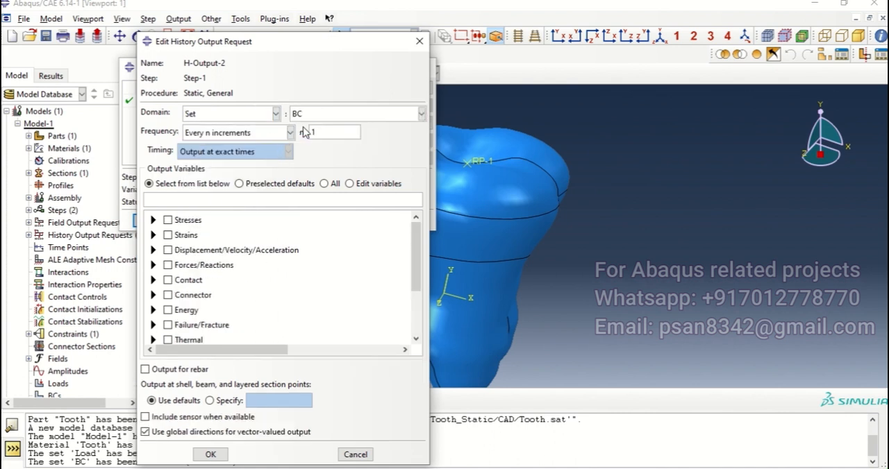
Request the reaction force component RF2 for the BC set and accept the history output request.
{"action": "left_click", "coordinate": [153, 265]}
{"action": "left_click", "coordinate": [168, 277]}
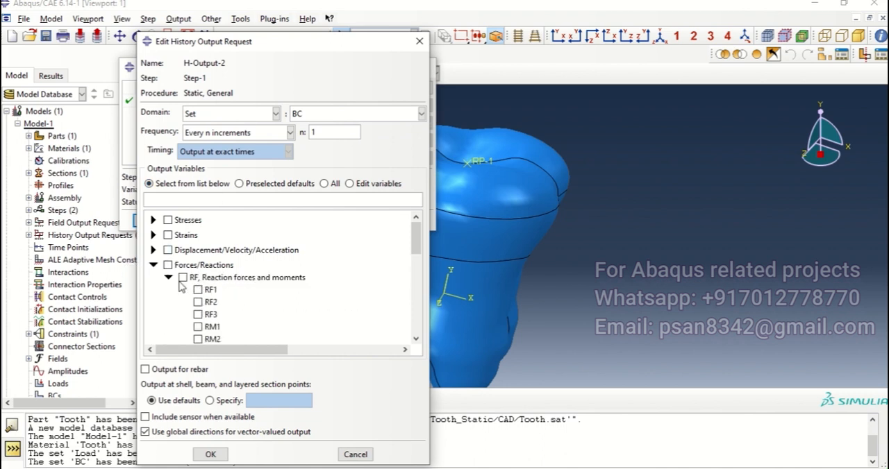
{"action": "left_click", "coordinate": [198, 302]}
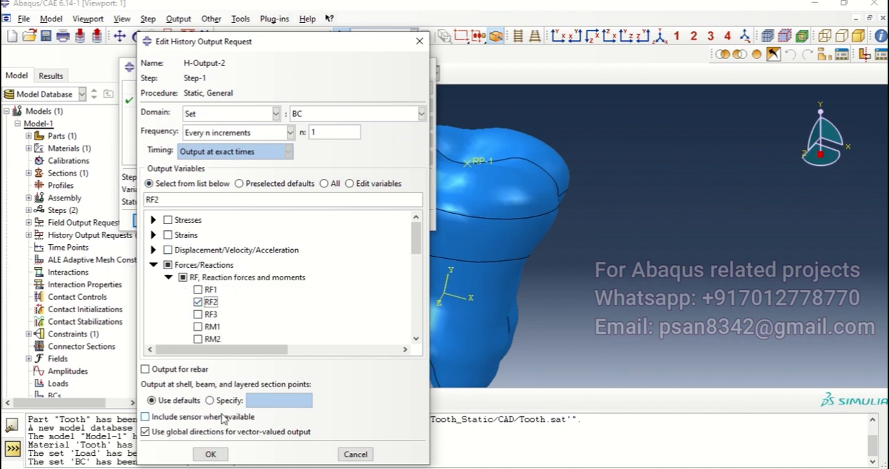
{"action": "left_click", "coordinate": [210, 454]}
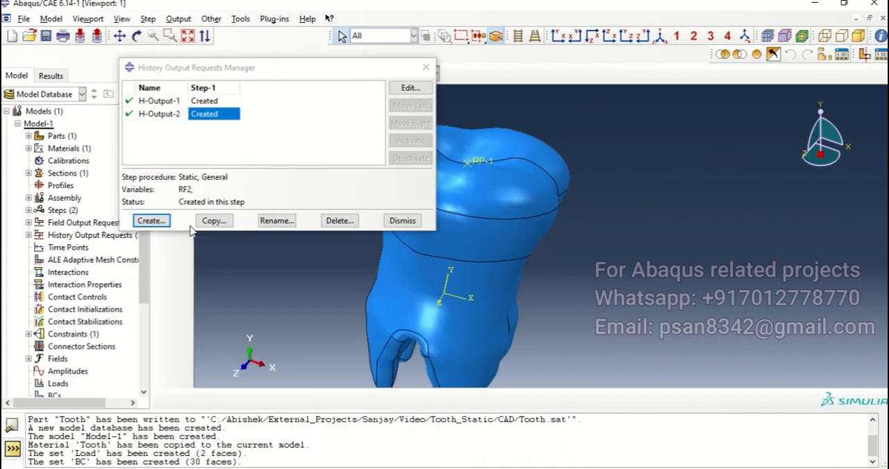
Add another history output request for Step-1 with the set Load as its domain.
{"action": "left_click", "coordinate": [153, 220]}
{"action": "left_click", "coordinate": [90, 144]}
{"action": "left_click", "coordinate": [50, 184]}
{"action": "left_click", "coordinate": [36, 182]}
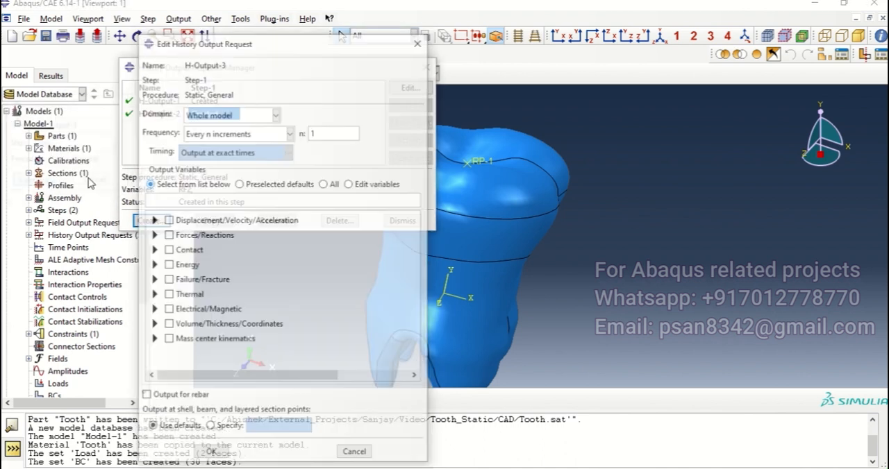
{"action": "left_click", "coordinate": [276, 113]}
{"action": "left_click", "coordinate": [208, 133]}
{"action": "left_click", "coordinate": [352, 116]}
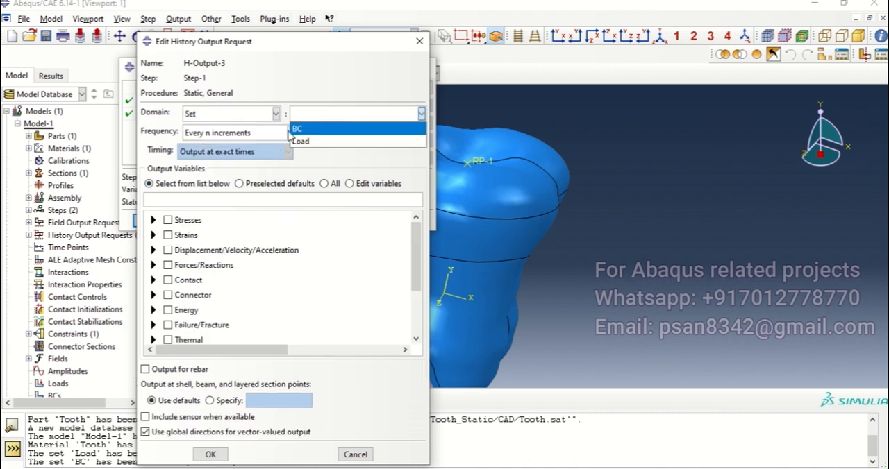
{"action": "left_click", "coordinate": [305, 145]}
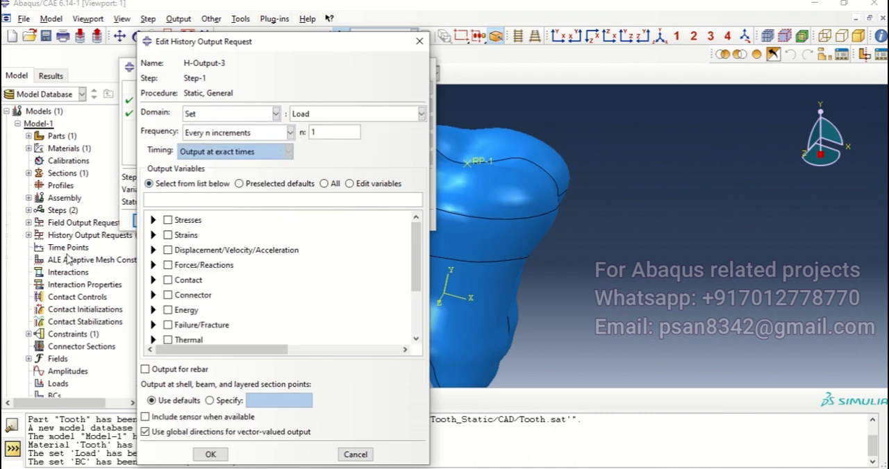
Request the displacement component U2 for the Load set, accept the history output request and close the requests manager.
{"action": "left_click", "coordinate": [153, 250]}
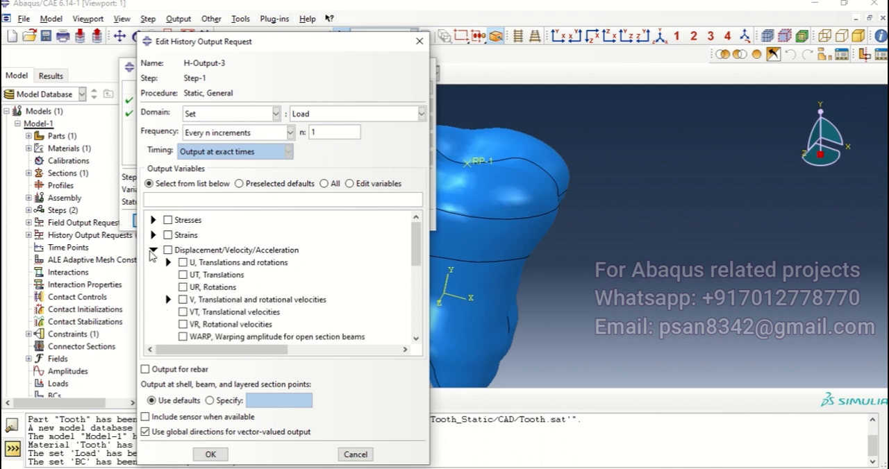
{"action": "left_click", "coordinate": [168, 263]}
{"action": "left_click", "coordinate": [208, 287]}
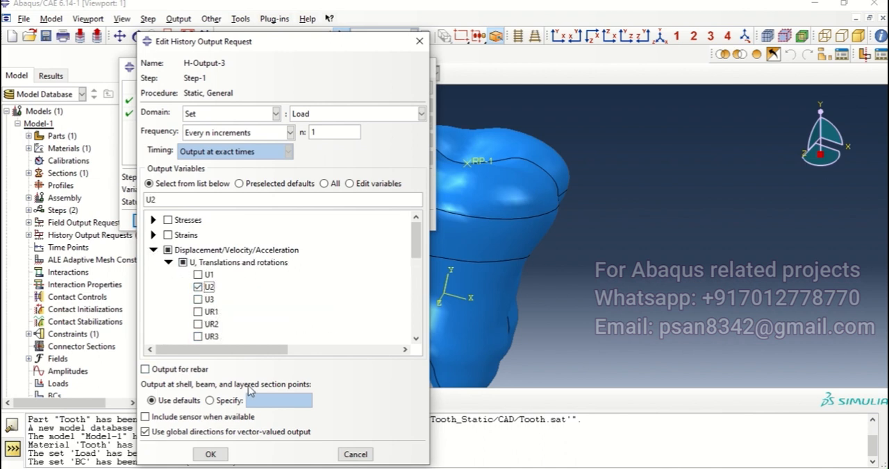
{"action": "left_click", "coordinate": [211, 454]}
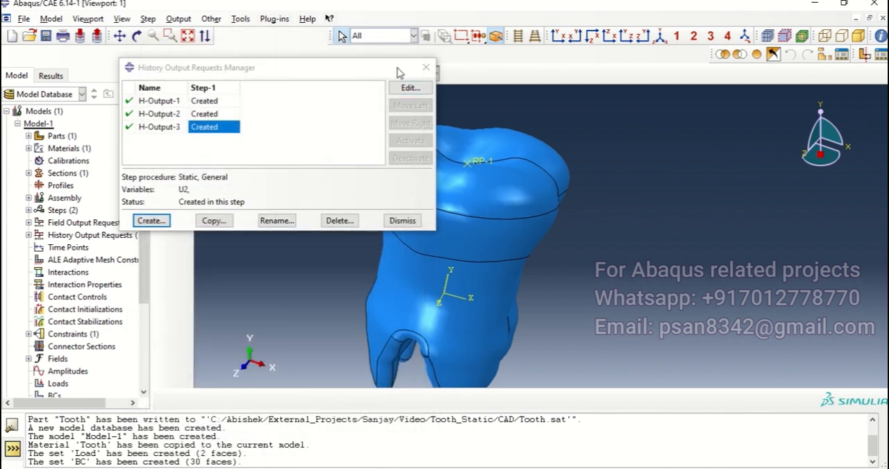
{"action": "left_click", "coordinate": [426, 67]}
Create a concentrated force in Step-1 in the Load module at reference point RP-1 with CF2 = -0.4.
{"action": "left_click", "coordinate": [236, 74]}
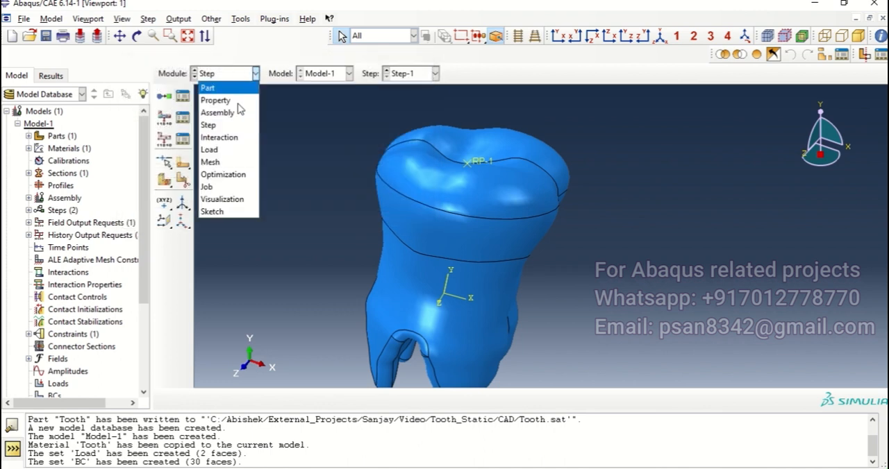
{"action": "left_click", "coordinate": [221, 147]}
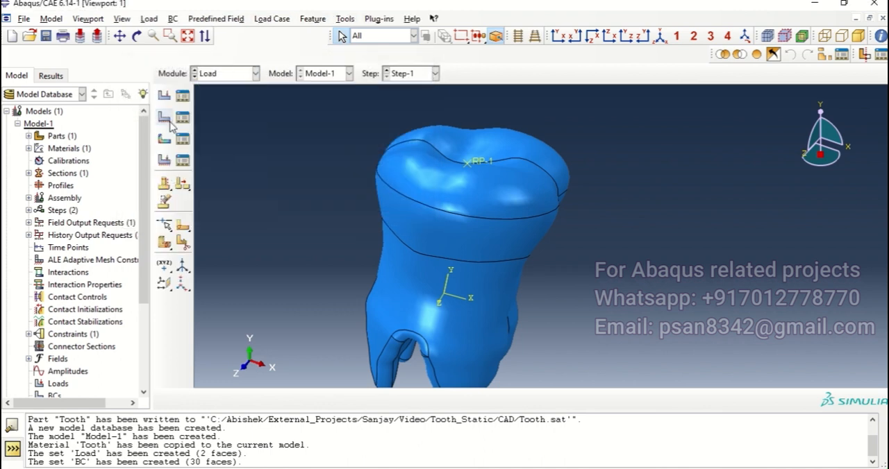
{"action": "left_click", "coordinate": [164, 95]}
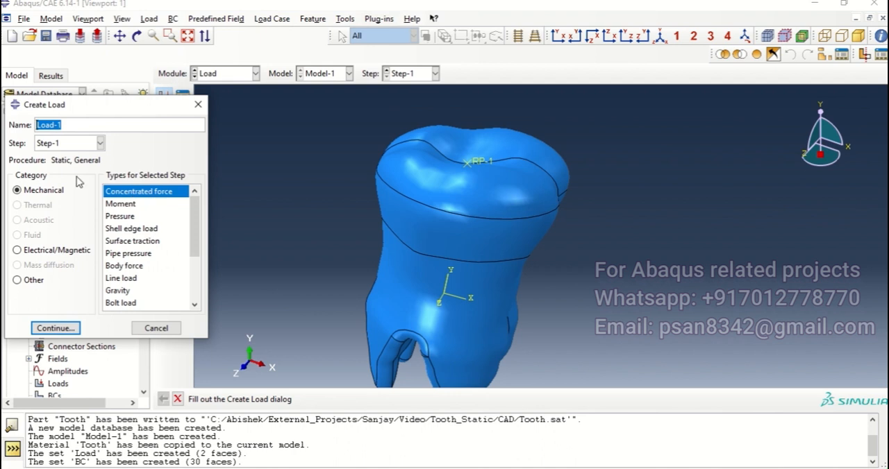
{"action": "left_click", "coordinate": [63, 328]}
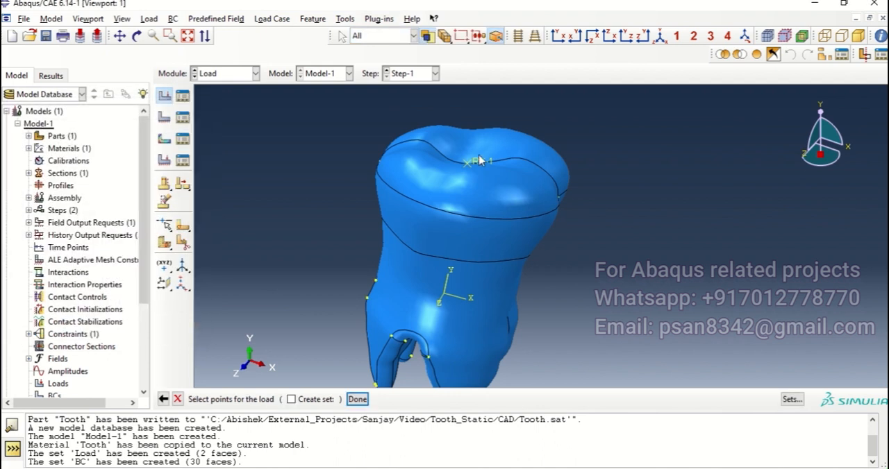
{"action": "left_click", "coordinate": [356, 400]}
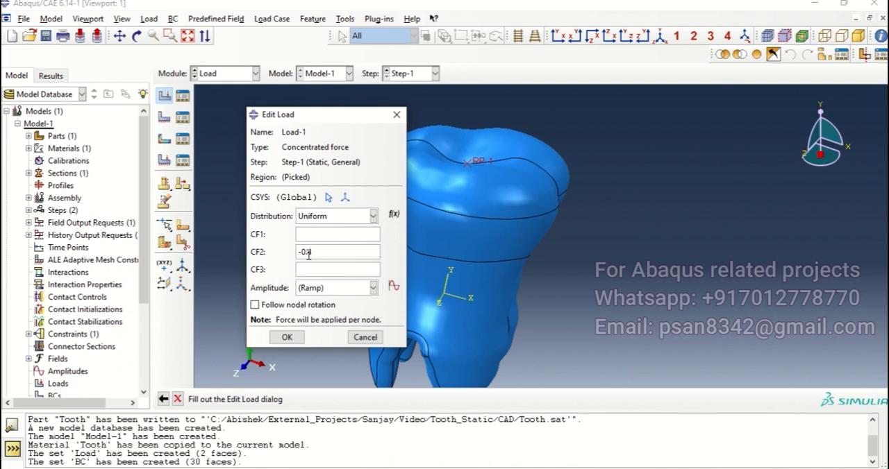
{"action": "left_click", "coordinate": [291, 336]}
Create a Symmetry/Antisymmetry/Encastre boundary condition in the Initial step and apply ENCASTRE to the set BC.
{"action": "left_click", "coordinate": [165, 118]}
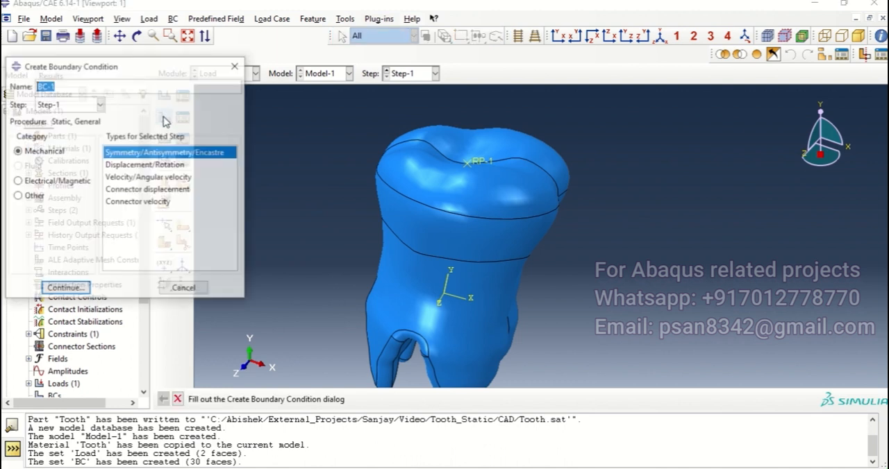
{"action": "left_click", "coordinate": [48, 107]}
{"action": "left_click", "coordinate": [43, 119]}
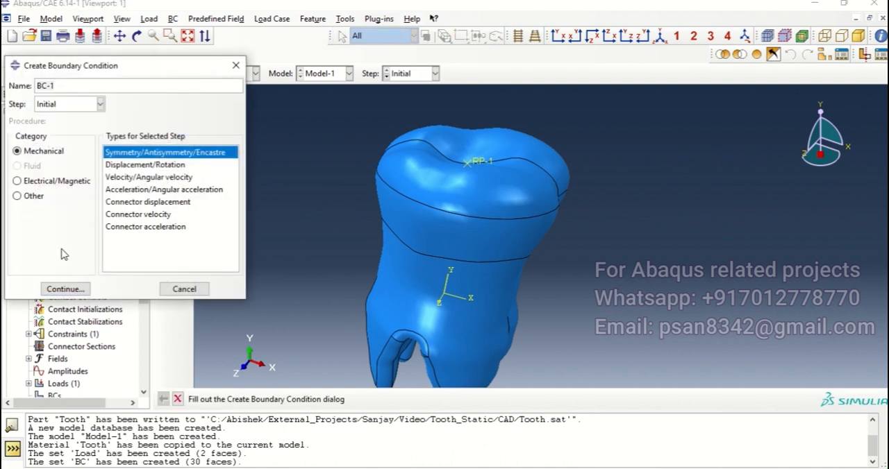
{"action": "left_click", "coordinate": [65, 289]}
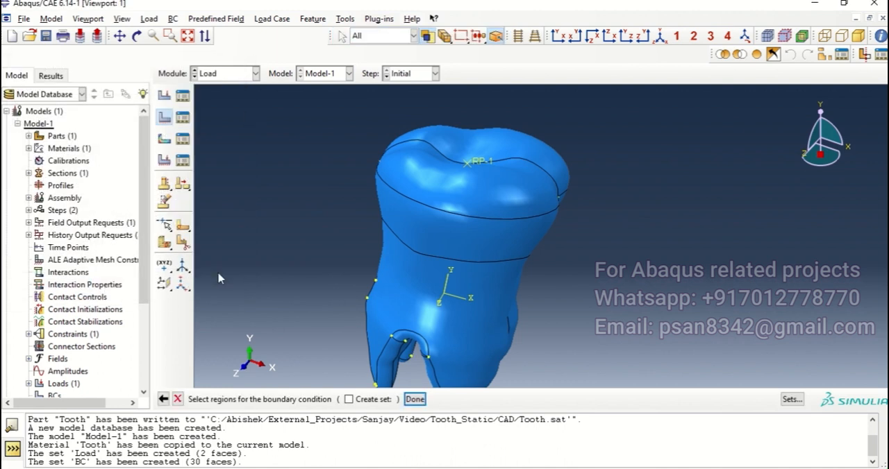
{"action": "left_click", "coordinate": [790, 401]}
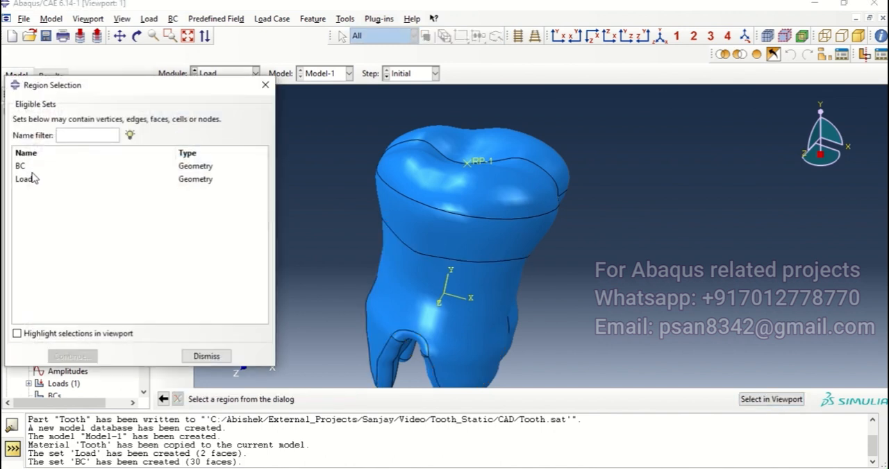
{"action": "left_click", "coordinate": [23, 167]}
{"action": "left_click", "coordinate": [72, 355]}
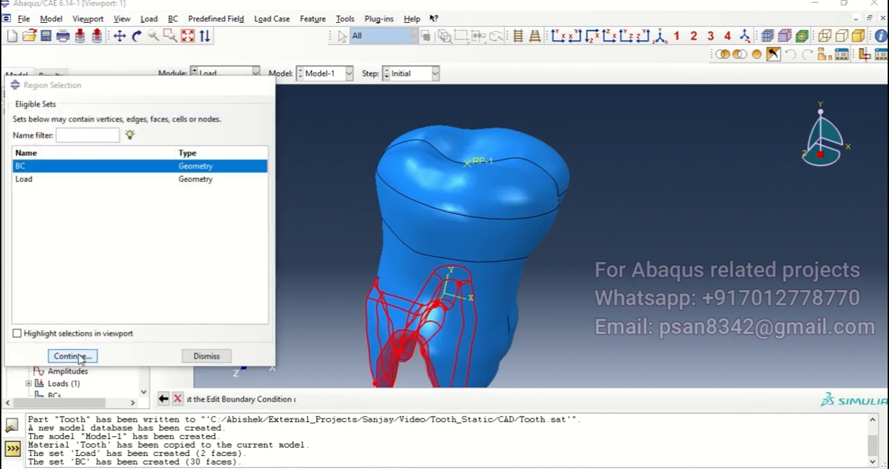
{"action": "left_click", "coordinate": [244, 319]}
{"action": "left_click", "coordinate": [264, 340]}
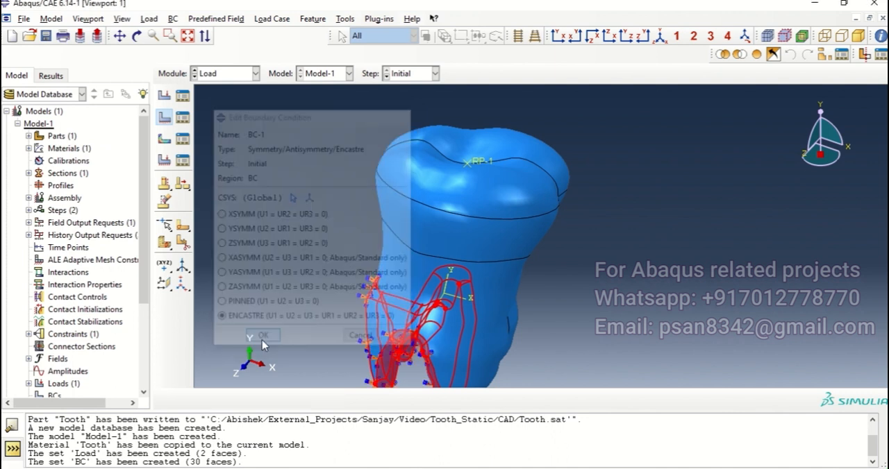
Examine the fixed boundary condition on the tooth roots from several sides.
{"action": "left_click_drag", "start_coordinate": [577, 238], "coordinate": [442, 160], "text": "ctrl+alt"}
{"action": "right_click_drag", "start_coordinate": [430, 179], "coordinate": [419, 191], "text": "ctrl+alt"}
{"action": "left_click", "coordinate": [518, 38]}
{"action": "mouse_move", "coordinate": [463, 238]}
{"action": "left_mouse_down", "text": "ctrl+alt"}
{"action": "mouse_move", "coordinate": [486, 231]}
{"action": "mouse_move", "coordinate": [496, 167]}
{"action": "left_mouse_up", "text": "ctrl+alt"}
{"action": "middle_click_drag", "start_coordinate": [489, 163], "coordinate": [439, 256], "text": "ctrl+alt"}
{"action": "mouse_move", "coordinate": [490, 168]}
{"action": "left_mouse_down", "text": "ctrl+alt"}
{"action": "mouse_move", "coordinate": [427, 206]}
{"action": "mouse_move", "coordinate": [458, 202]}
{"action": "mouse_move", "coordinate": [468, 239]}
{"action": "mouse_move", "coordinate": [454, 195]}
{"action": "mouse_move", "coordinate": [472, 158]}
{"action": "mouse_move", "coordinate": [462, 166]}
{"action": "left_mouse_up", "text": "ctrl+alt"}
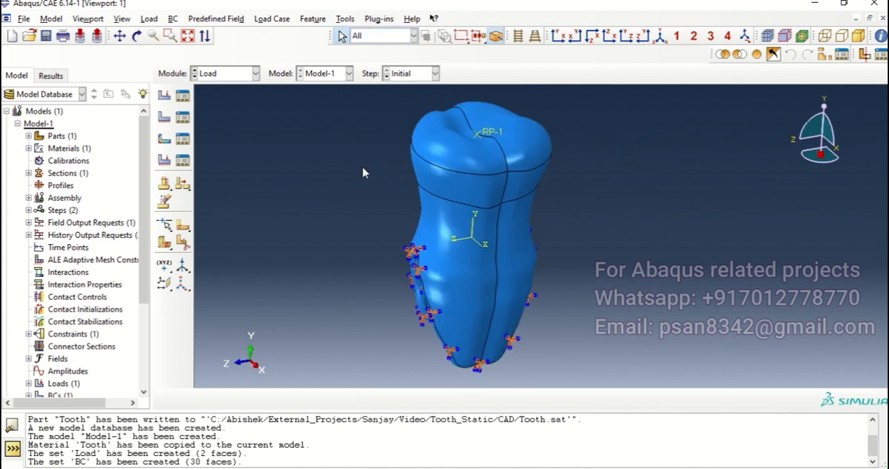
Assign Tet element shape with the Free technique and default algorithm to the whole tooth in the Mesh module.
{"action": "left_click", "coordinate": [255, 73]}
{"action": "left_click", "coordinate": [228, 163]}
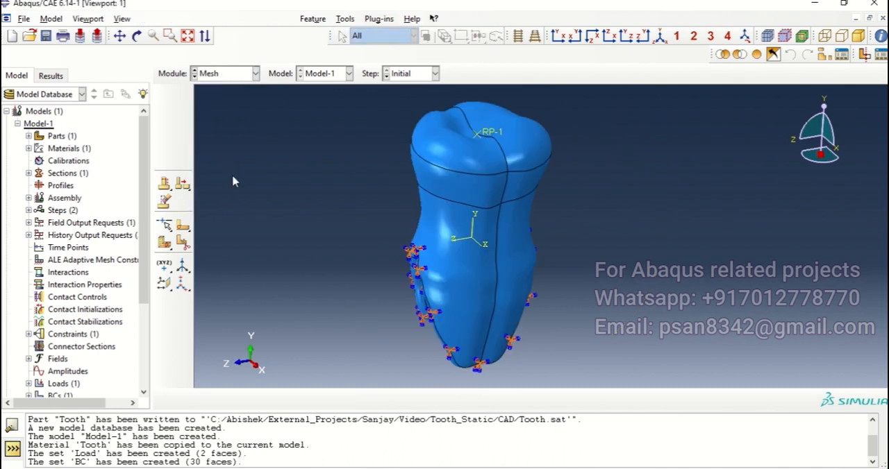
{"action": "left_click_drag", "start_coordinate": [508, 298], "coordinate": [587, 281], "text": "ctrl+alt"}
{"action": "left_click_drag", "start_coordinate": [506, 262], "coordinate": [483, 236], "text": "ctrl+alt"}
{"action": "left_click", "coordinate": [182, 114]}
{"action": "left_click_drag", "start_coordinate": [312, 92], "coordinate": [671, 393]}
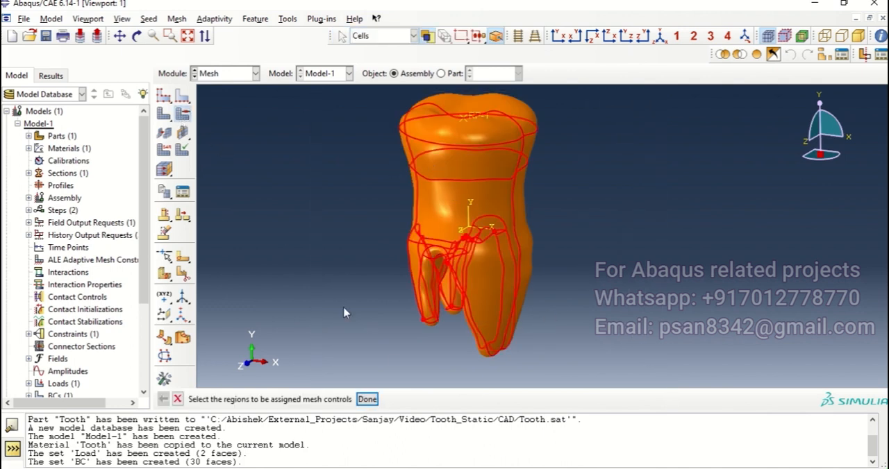
{"action": "left_click", "coordinate": [368, 399]}
{"action": "left_click", "coordinate": [219, 184]}
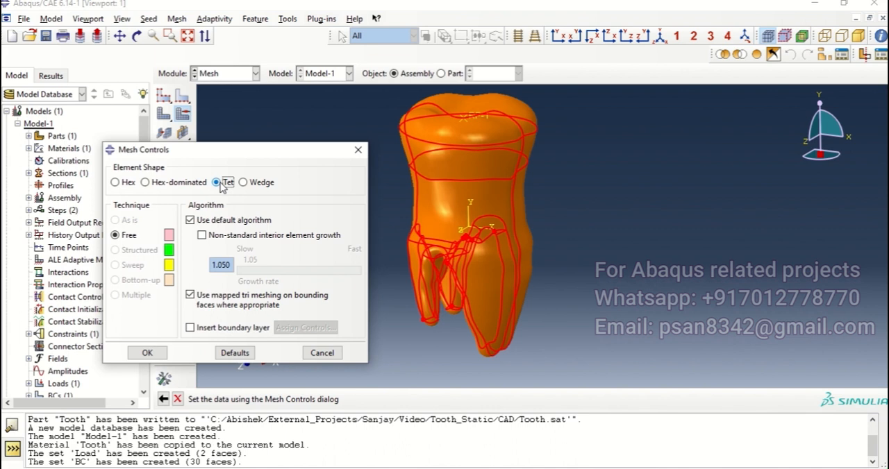
{"action": "left_click", "coordinate": [139, 356]}
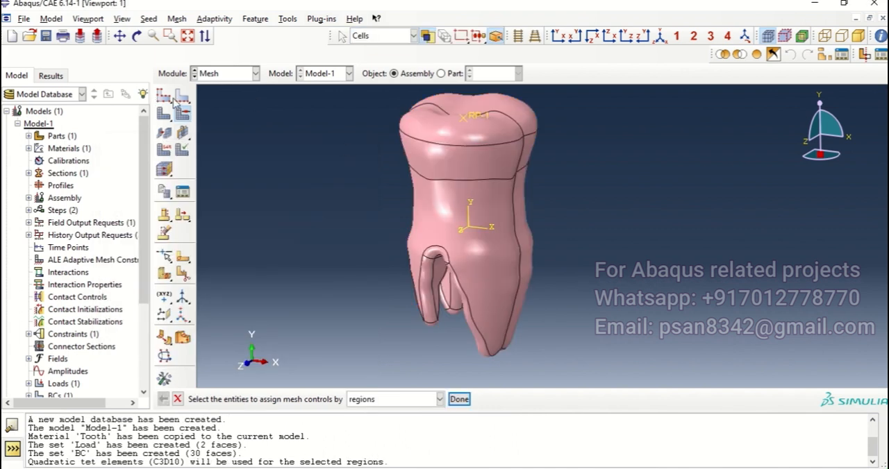
Seed the tooth instance with an approximate global size of 0.00045, keeping curvature control on.
{"action": "left_click", "coordinate": [172, 99]}
{"action": "left_click", "coordinate": [218, 178]}
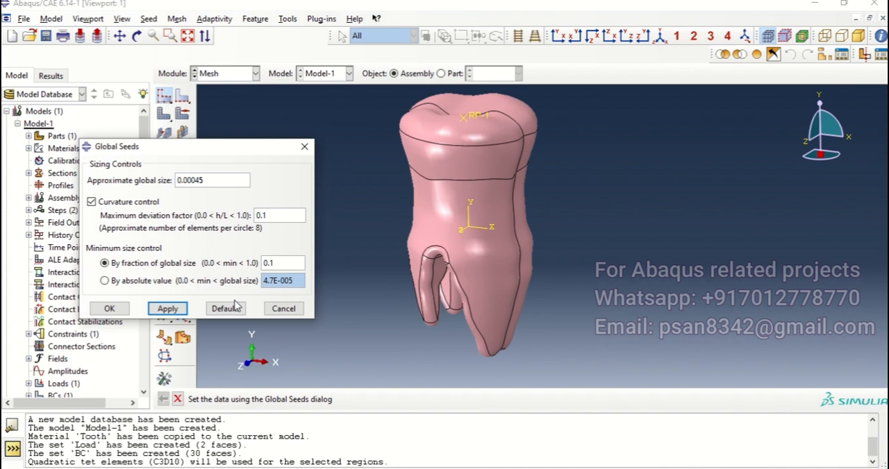
{"action": "left_click", "coordinate": [167, 308]}
{"action": "left_click", "coordinate": [109, 308]}
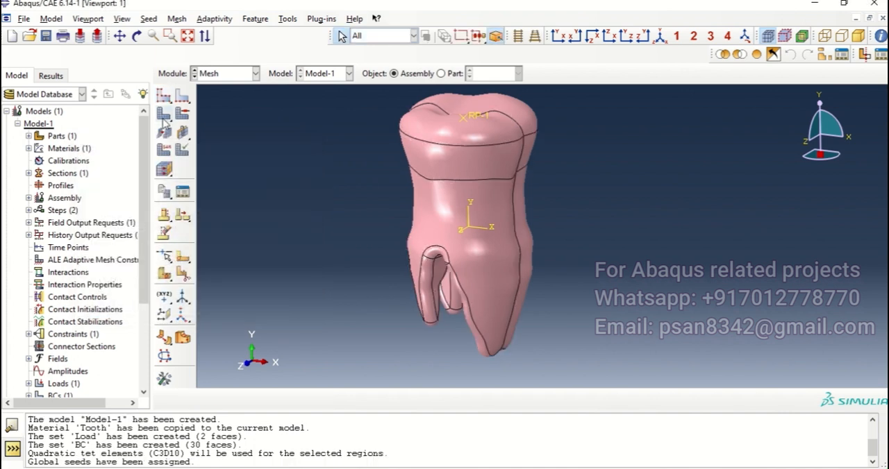
Mesh the tooth part instance and inspect the generated mesh up close.
{"action": "left_click", "coordinate": [164, 116]}
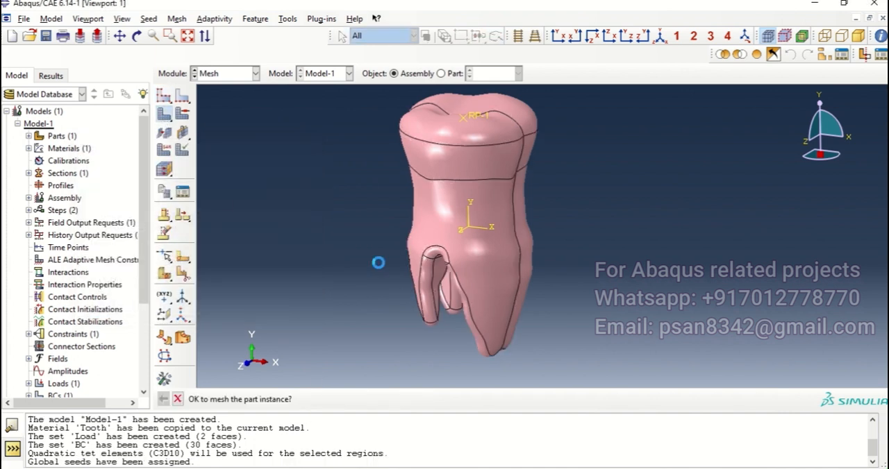
{"action": "middle_click", "coordinate": [377, 263]}
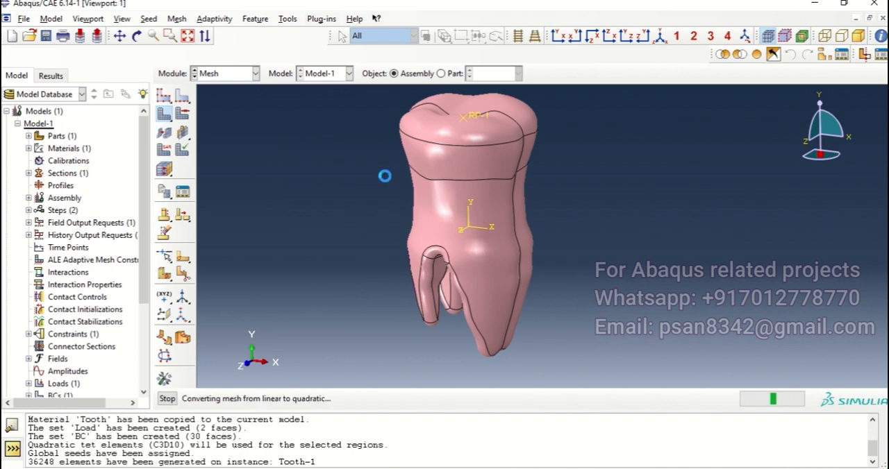
{"action": "mouse_move", "coordinate": [495, 127]}
{"action": "left_mouse_down", "text": "ctrl+alt"}
{"action": "mouse_move", "coordinate": [493, 270]}
{"action": "mouse_move", "coordinate": [486, 229]}
{"action": "mouse_move", "coordinate": [465, 201]}
{"action": "mouse_move", "coordinate": [473, 164]}
{"action": "left_mouse_up", "text": "ctrl+alt"}
{"action": "scroll", "coordinate": [482, 264], "scroll_direction": "up", "scroll_amount": 4}
{"action": "middle_click_drag", "start_coordinate": [470, 165], "coordinate": [448, 229], "text": "ctrl+alt"}
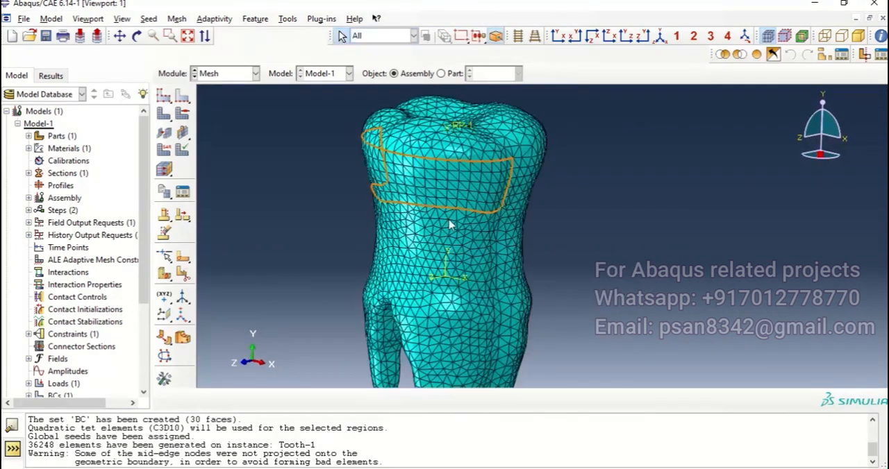
Assign the whole tooth the Standard 3D Stress element type with Linear geometric order (C3D4 tetrahedra).
{"action": "left_click", "coordinate": [164, 151]}
{"action": "scroll", "coordinate": [314, 157], "scroll_direction": "down", "scroll_amount": 3}
{"action": "left_click_drag", "start_coordinate": [269, 92], "coordinate": [403, 236]}
{"action": "left_click", "coordinate": [366, 400]}
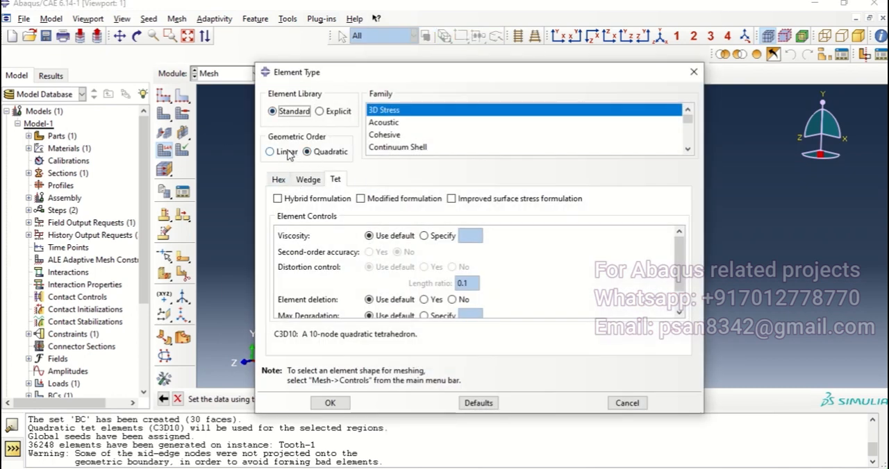
{"action": "left_click", "coordinate": [287, 152]}
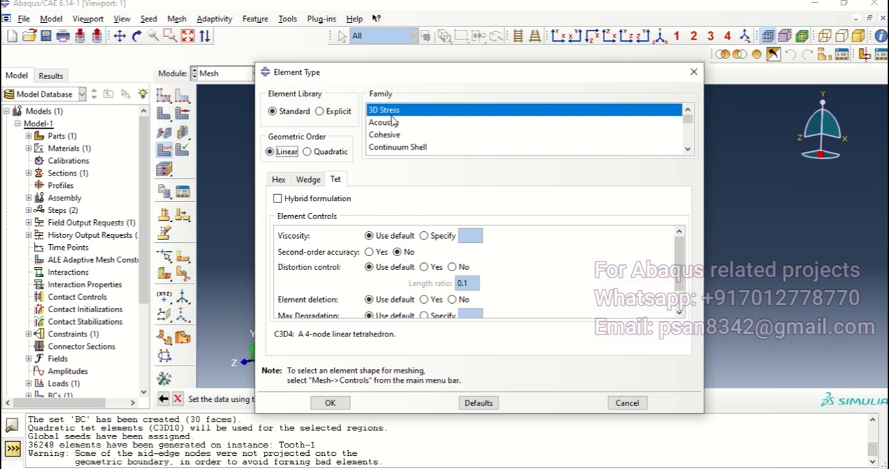
{"action": "left_click", "coordinate": [329, 404]}
{"action": "left_click_drag", "start_coordinate": [356, 153], "coordinate": [409, 205], "text": "ctrl+alt"}
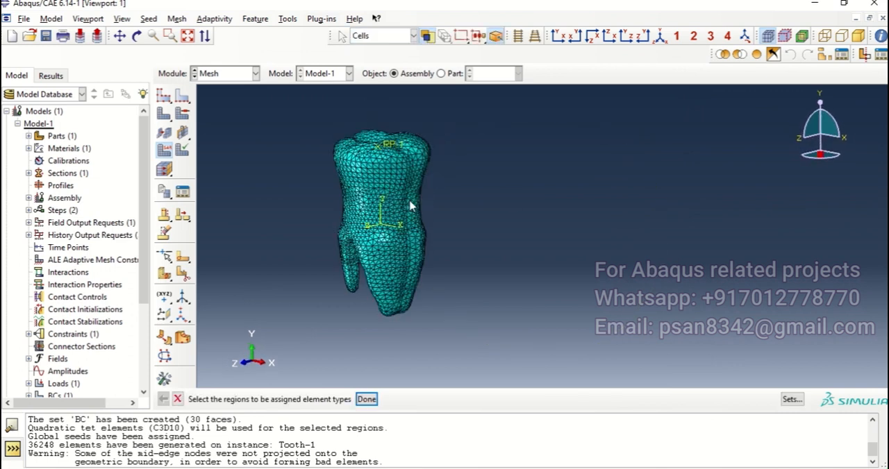
Create a job named Tooth_Static from Model-1 in the Job module.
{"action": "left_click", "coordinate": [243, 74]}
{"action": "left_click", "coordinate": [208, 186]}
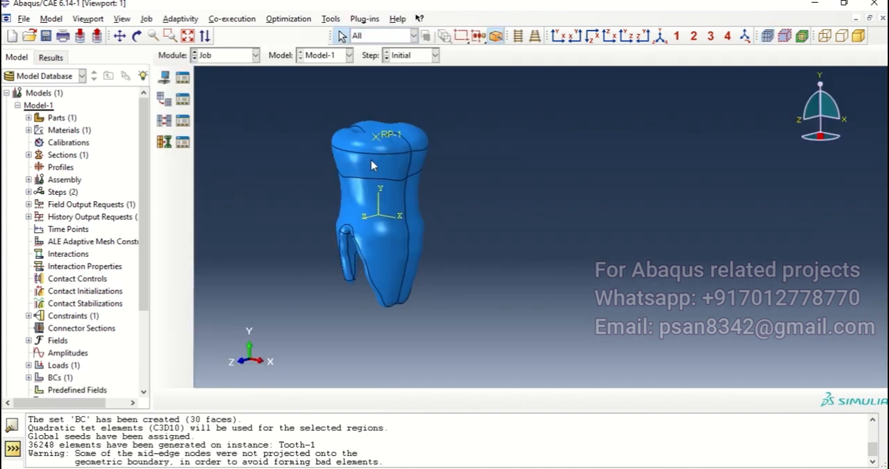
{"action": "left_click", "coordinate": [182, 77]}
{"action": "left_click", "coordinate": [402, 301]}
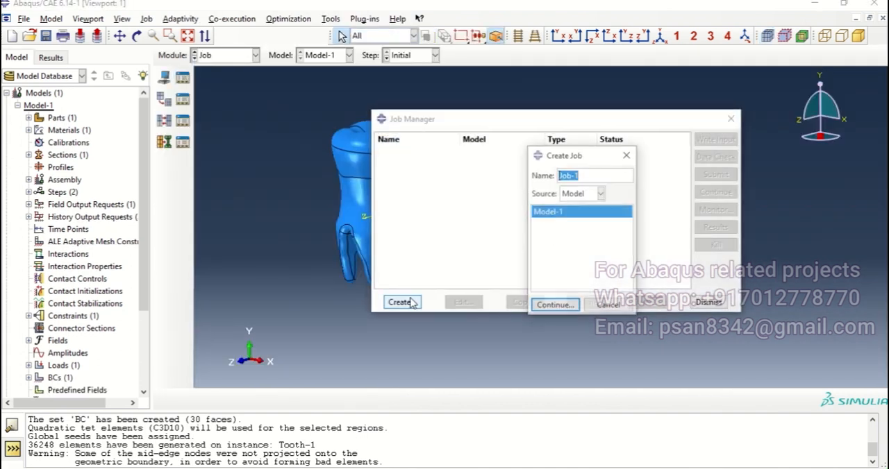
{"action": "type", "text": "Tooth_Static"}
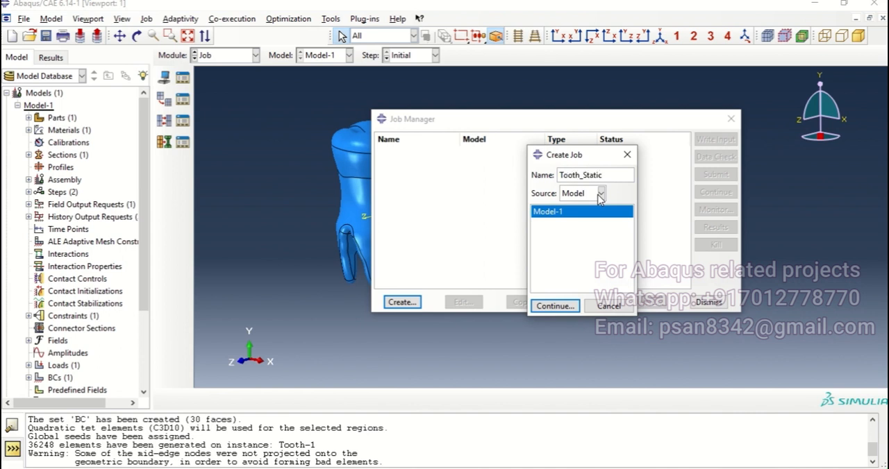
{"action": "left_click", "coordinate": [554, 306]}
Enable multiple processors for the job with a count of 3 and accept the job settings.
{"action": "left_click", "coordinate": [498, 172]}
{"action": "left_click", "coordinate": [353, 191]}
{"action": "left_click", "coordinate": [468, 187]}
{"action": "left_click", "coordinate": [418, 392]}
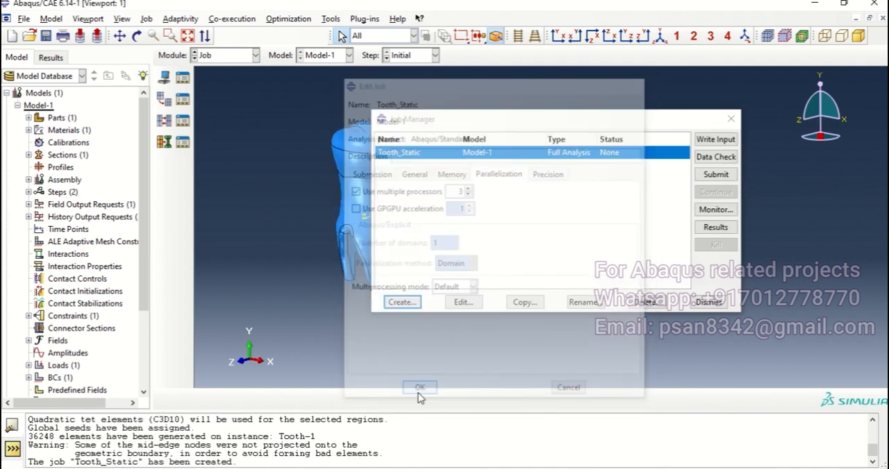
Submit the Tooth_Static job for analysis and monitor its progress.
{"action": "left_click", "coordinate": [712, 175]}
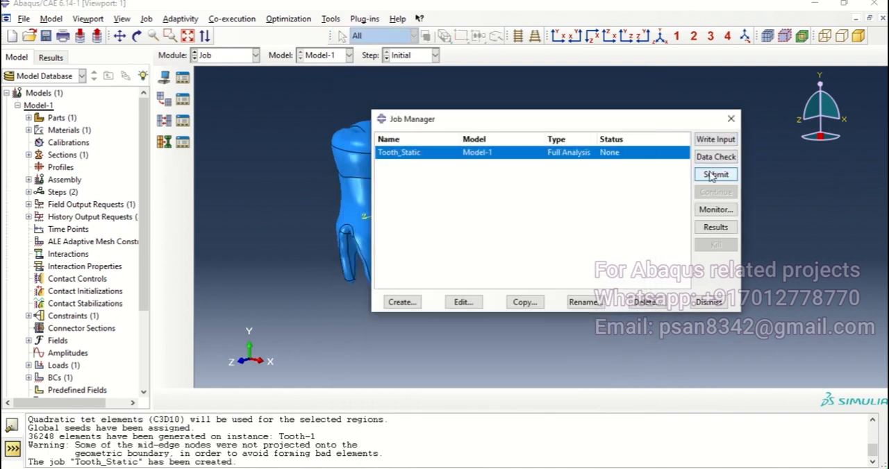
{"action": "left_click", "coordinate": [715, 210]}
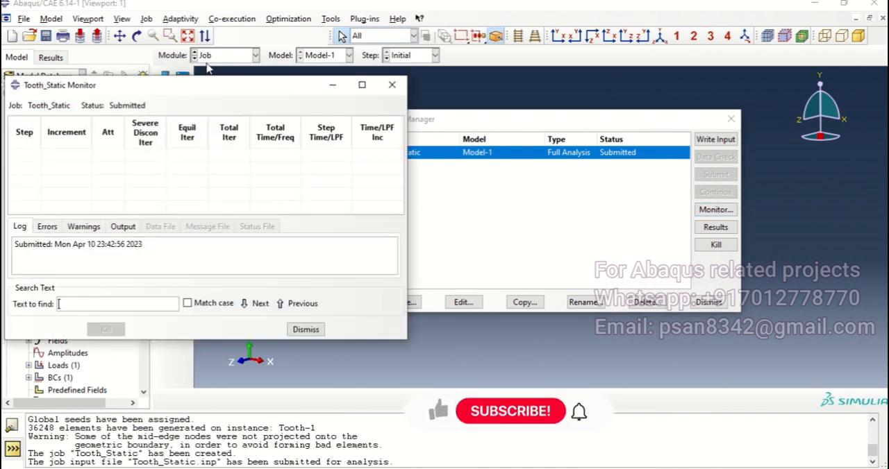
{"action": "left_click_drag", "start_coordinate": [216, 94], "coordinate": [239, 102]}
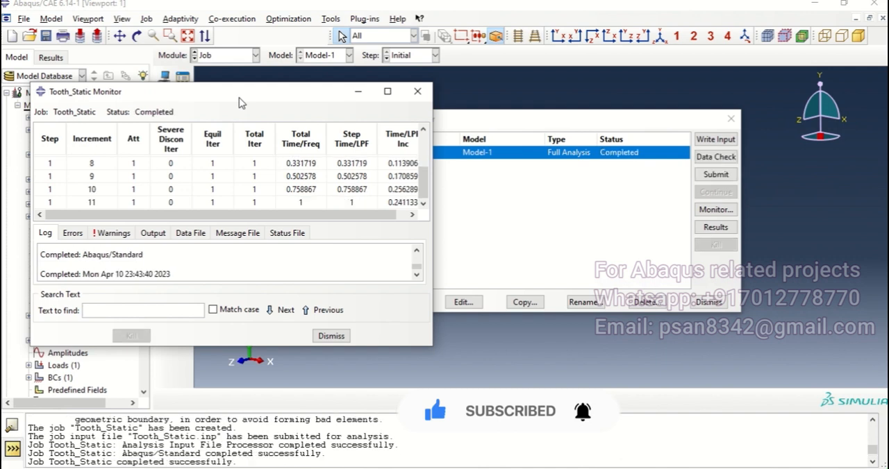
Close the job monitor and open the results of Tooth_Static for visualization.
{"action": "left_click", "coordinate": [337, 337]}
{"action": "left_click", "coordinate": [715, 227]}
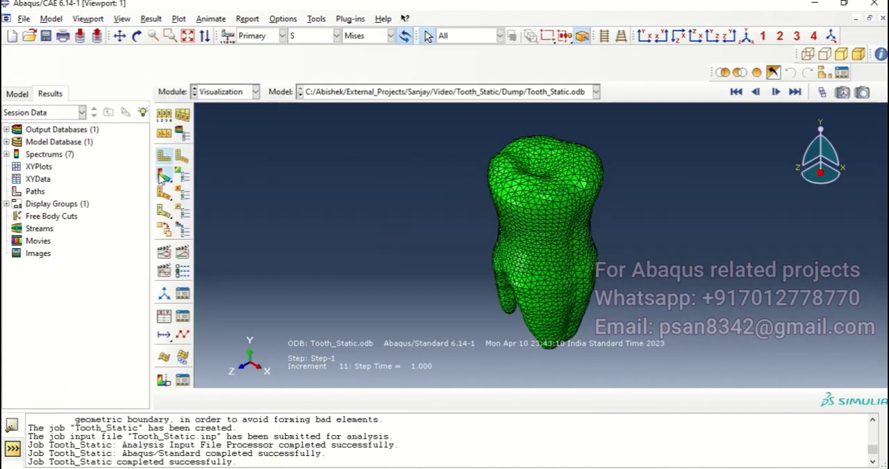
Plot the von Mises stress contours on the deformed tooth and view them from different sides.
{"action": "left_click", "coordinate": [164, 175]}
{"action": "mouse_move", "coordinate": [567, 265]}
{"action": "left_mouse_down", "text": "ctrl+alt"}
{"action": "mouse_move", "coordinate": [534, 205]}
{"action": "mouse_move", "coordinate": [555, 287]}
{"action": "mouse_move", "coordinate": [573, 225]}
{"action": "mouse_move", "coordinate": [458, 190]}
{"action": "mouse_move", "coordinate": [486, 202]}
{"action": "mouse_move", "coordinate": [613, 175]}
{"action": "mouse_move", "coordinate": [574, 177]}
{"action": "left_mouse_up", "text": "ctrl+alt"}
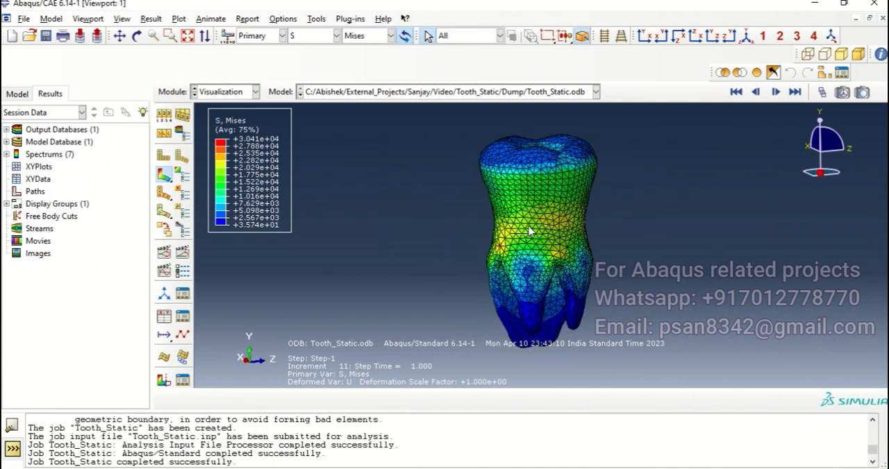
{"action": "mouse_move", "coordinate": [538, 250]}
{"action": "left_mouse_down", "text": "ctrl+alt"}
{"action": "mouse_move", "coordinate": [499, 196]}
{"action": "mouse_move", "coordinate": [590, 220]}
{"action": "mouse_move", "coordinate": [559, 197]}
{"action": "mouse_move", "coordinate": [553, 218]}
{"action": "mouse_move", "coordinate": [510, 199]}
{"action": "mouse_move", "coordinate": [458, 195]}
{"action": "mouse_move", "coordinate": [457, 163]}
{"action": "mouse_move", "coordinate": [476, 173]}
{"action": "left_mouse_up", "text": "ctrl+alt"}
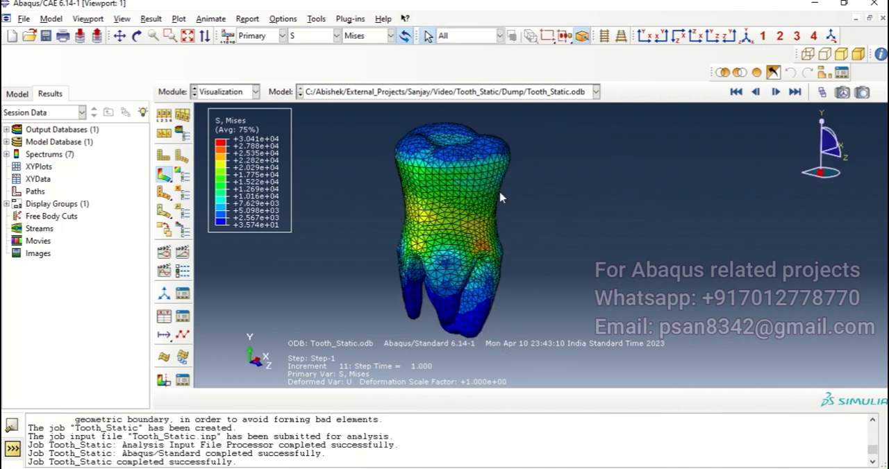
{"action": "left_click", "coordinate": [163, 116]}
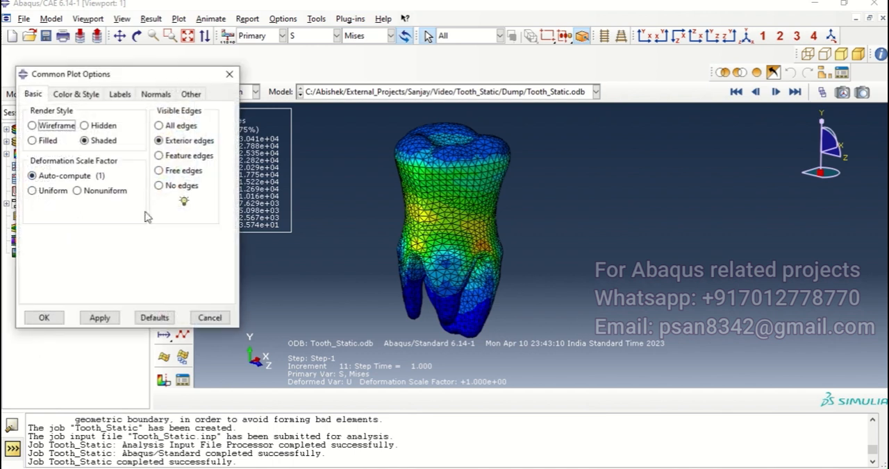
{"action": "left_click", "coordinate": [229, 73]}
Specify a maximum contour limit of 25000 for the stress plot.
{"action": "left_click", "coordinate": [184, 179]}
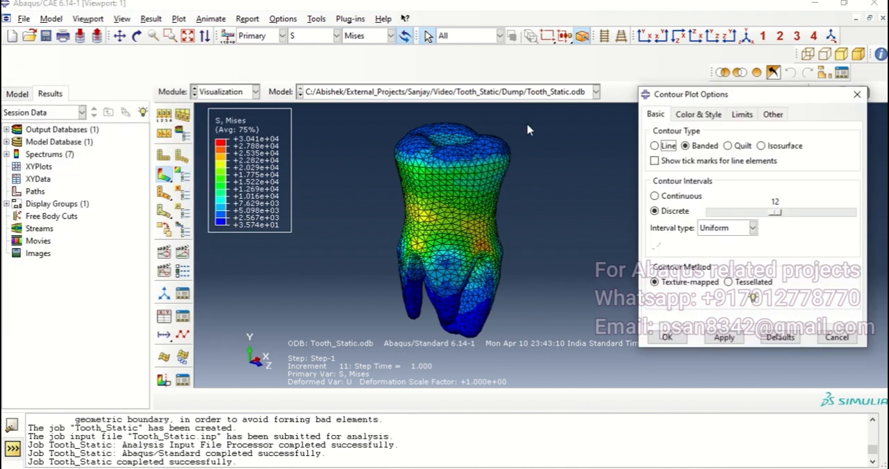
{"action": "left_click", "coordinate": [742, 115]}
{"action": "left_click", "coordinate": [676, 186]}
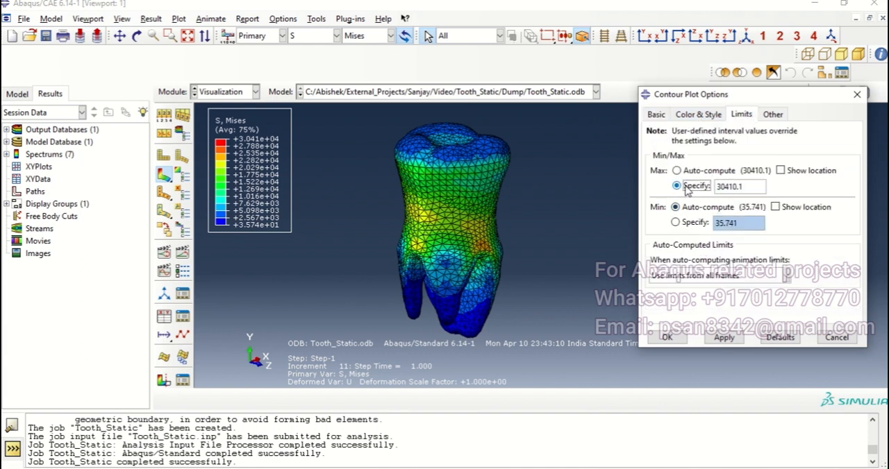
{"action": "left_click_drag", "start_coordinate": [745, 188], "coordinate": [721, 192]}
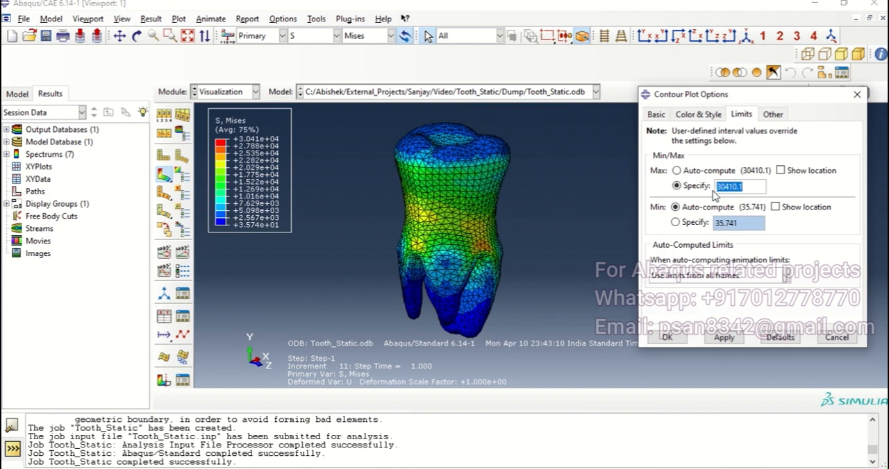
{"action": "type", "text": "25000"}
{"action": "left_click", "coordinate": [737, 338]}
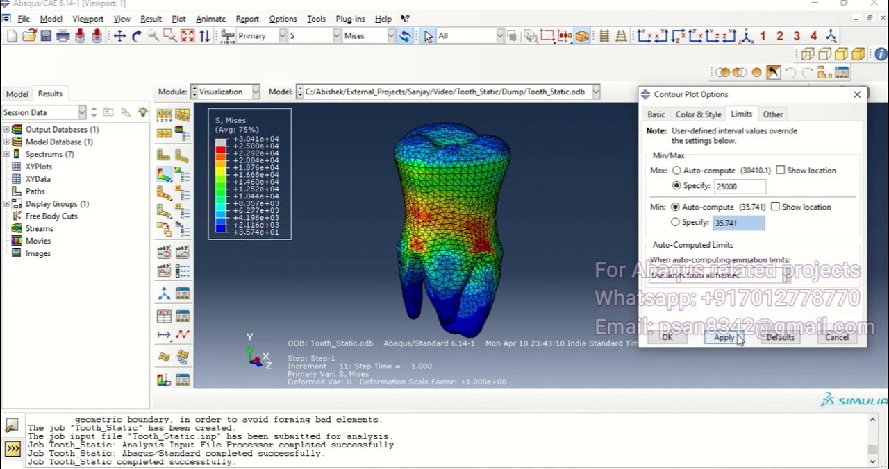
{"action": "left_click", "coordinate": [666, 337]}
Examine the highest-stress region just above the fork of the tooth roots from close up and from several sides.
{"action": "left_click_drag", "start_coordinate": [518, 254], "coordinate": [607, 243], "text": "ctrl+alt"}
{"action": "left_click_drag", "start_coordinate": [548, 229], "coordinate": [486, 208], "text": "ctrl+alt"}
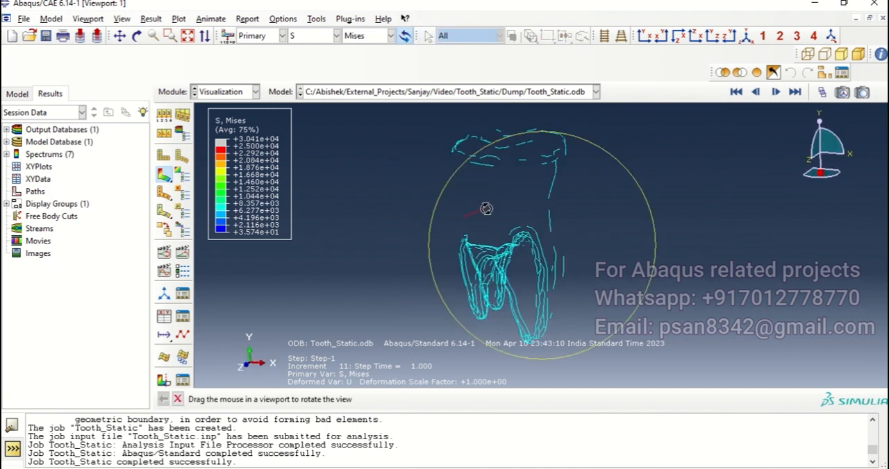
{"action": "scroll", "coordinate": [496, 246], "scroll_direction": "down", "scroll_amount": 5}
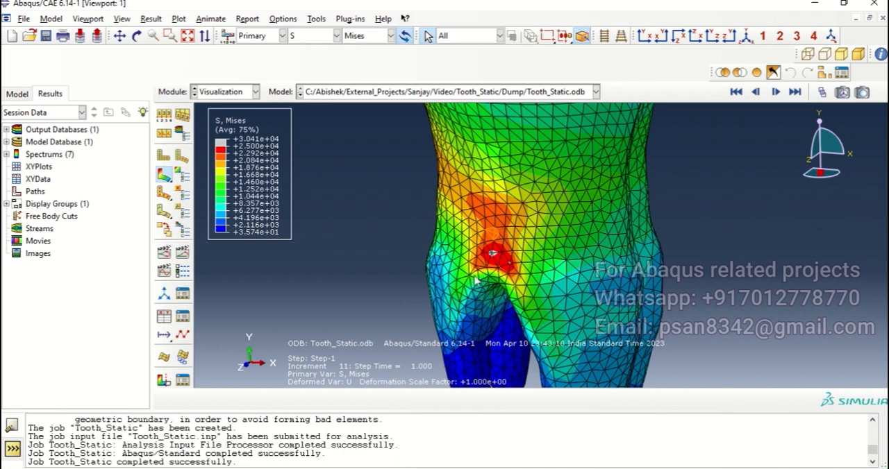
{"action": "scroll", "coordinate": [501, 243], "scroll_direction": "up", "scroll_amount": 5}
{"action": "left_click_drag", "start_coordinate": [537, 274], "coordinate": [635, 253], "text": "ctrl+alt"}
{"action": "left_click_drag", "start_coordinate": [616, 213], "coordinate": [556, 231], "text": "ctrl+alt"}
{"action": "scroll", "coordinate": [551, 240], "scroll_direction": "down", "scroll_amount": 5}
{"action": "left_click_drag", "start_coordinate": [610, 237], "coordinate": [600, 265], "text": "ctrl+alt"}
{"action": "left_click_drag", "start_coordinate": [655, 255], "coordinate": [623, 281], "text": "ctrl+alt"}
Lower the specified maximum contour limit to 20000 and inspect the stress plot around the tooth.
{"action": "left_click", "coordinate": [182, 173]}
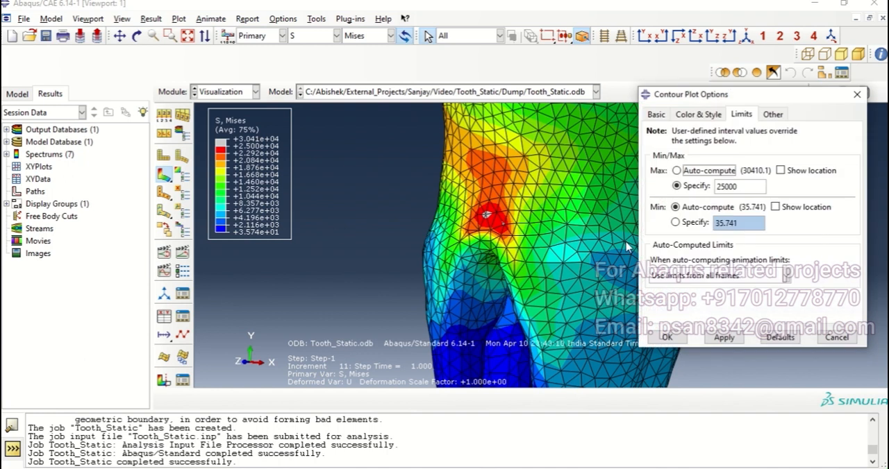
{"action": "left_click", "coordinate": [724, 187]}
{"action": "left_click", "coordinate": [666, 337]}
{"action": "left_click_drag", "start_coordinate": [575, 229], "coordinate": [571, 230], "text": "ctrl+alt"}
{"action": "left_click_drag", "start_coordinate": [531, 230], "coordinate": [575, 231], "text": "ctrl+alt"}
{"action": "scroll", "coordinate": [527, 230], "scroll_direction": "up", "scroll_amount": 4}
{"action": "mouse_move", "coordinate": [512, 229]}
{"action": "left_mouse_down", "text": "ctrl+alt"}
{"action": "mouse_move", "coordinate": [580, 232]}
{"action": "mouse_move", "coordinate": [579, 277]}
{"action": "mouse_move", "coordinate": [597, 280]}
{"action": "mouse_move", "coordinate": [535, 225]}
{"action": "left_mouse_up", "text": "ctrl+alt"}
{"action": "left_click_drag", "start_coordinate": [635, 263], "coordinate": [489, 247], "text": "ctrl+alt"}
{"action": "mouse_move", "coordinate": [609, 235]}
{"action": "left_mouse_down", "text": "ctrl+alt"}
{"action": "mouse_move", "coordinate": [548, 238]}
{"action": "mouse_move", "coordinate": [590, 232]}
{"action": "mouse_move", "coordinate": [578, 232]}
{"action": "left_mouse_up", "text": "ctrl+alt"}
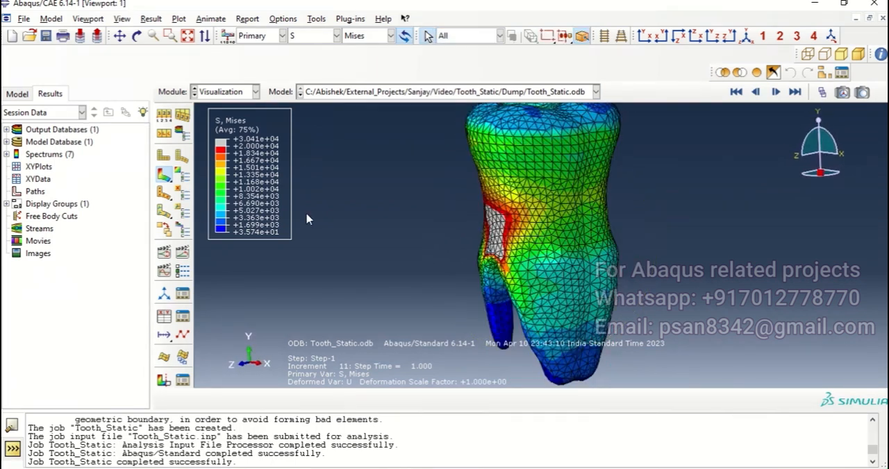
Animate the stress contours over the time history in Loop mode with the frame rate reduced to about midway.
{"action": "left_click", "coordinate": [182, 251]}
{"action": "left_click_drag", "start_coordinate": [605, 348], "coordinate": [581, 304], "text": "ctrl+alt"}
{"action": "left_click", "coordinate": [182, 270]}
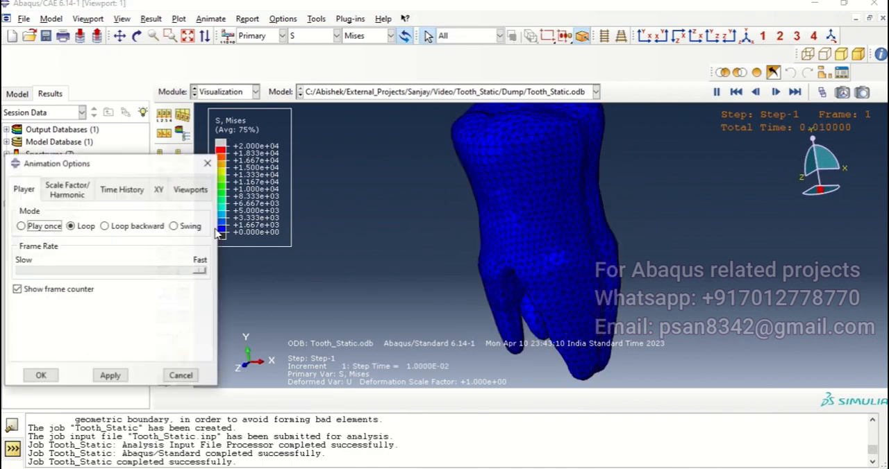
{"action": "left_click", "coordinate": [197, 270]}
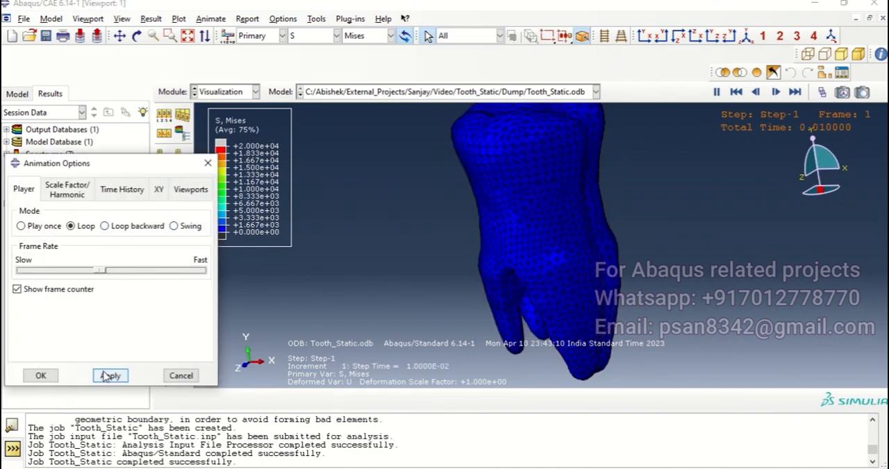
{"action": "left_click", "coordinate": [40, 376]}
{"action": "mouse_move", "coordinate": [549, 278]}
{"action": "left_mouse_down", "text": "ctrl+alt"}
{"action": "mouse_move", "coordinate": [564, 259]}
{"action": "mouse_move", "coordinate": [582, 265]}
{"action": "left_mouse_up", "text": "ctrl+alt"}
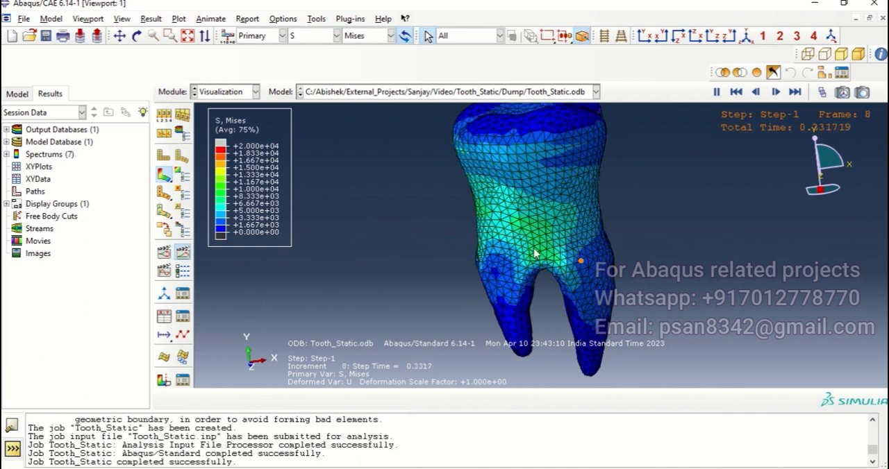
{"action": "left_click_drag", "start_coordinate": [513, 242], "coordinate": [598, 240], "text": "ctrl+alt"}
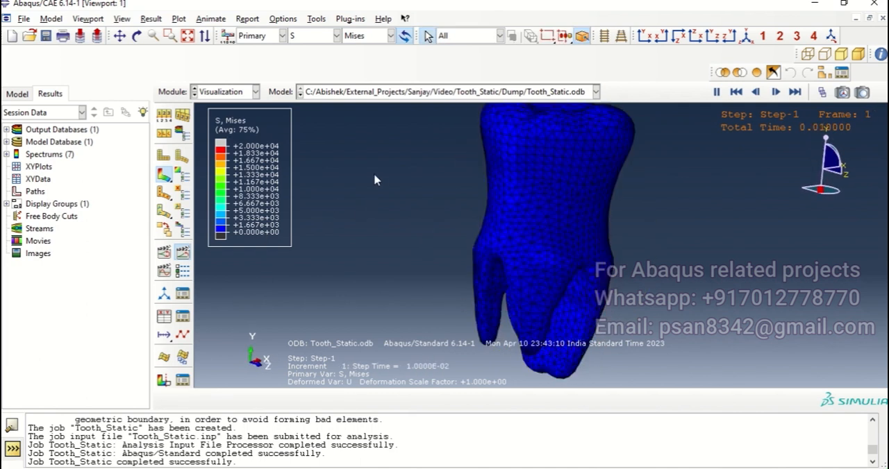
Switch the plotted primary variable to displacement U, Magnitude.
{"action": "left_click", "coordinate": [336, 36]}
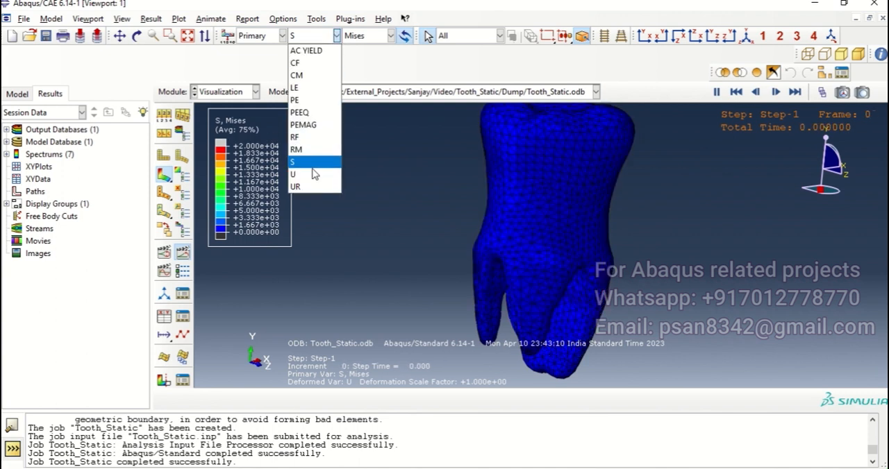
{"action": "left_click", "coordinate": [337, 35]}
{"action": "left_click", "coordinate": [325, 175]}
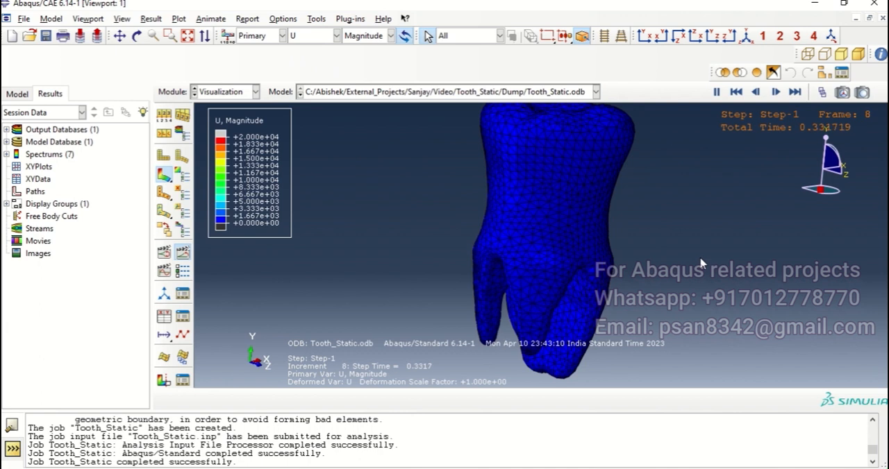
{"action": "left_click_drag", "start_coordinate": [680, 235], "coordinate": [632, 255], "text": "ctrl+alt"}
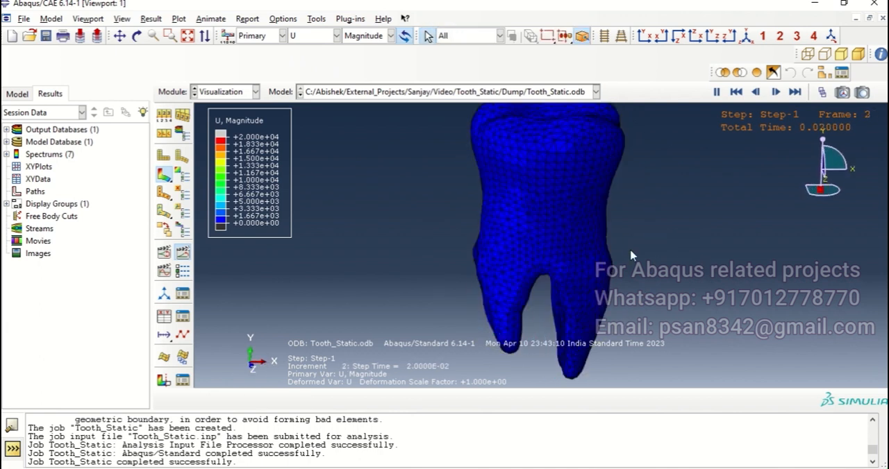
Set the maximum contour limit to Auto-compute and view the animated displacement contours on the tooth.
{"action": "left_click", "coordinate": [182, 175]}
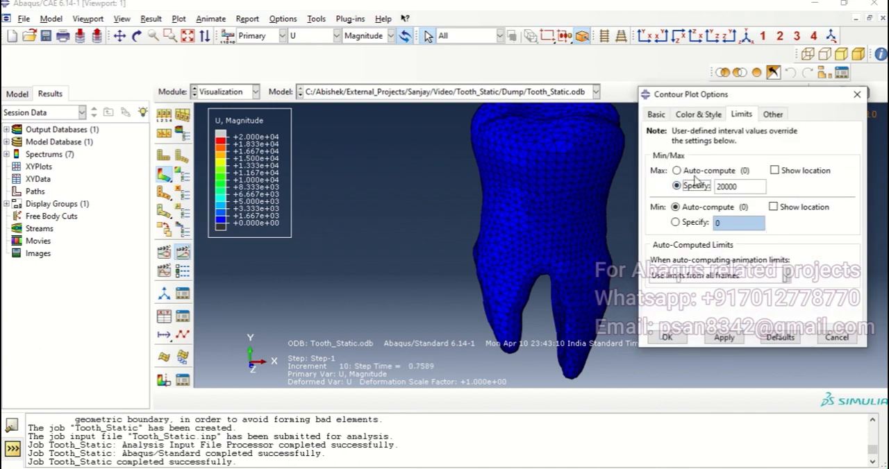
{"action": "left_click", "coordinate": [727, 338]}
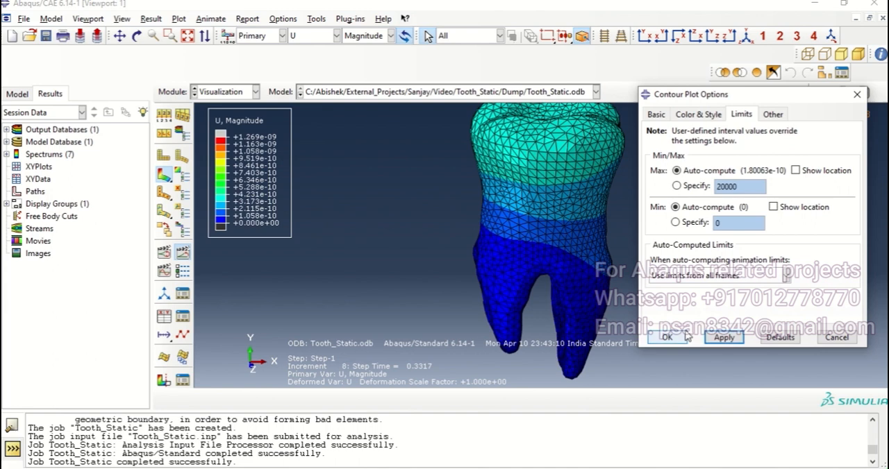
{"action": "left_click", "coordinate": [669, 338]}
{"action": "left_click_drag", "start_coordinate": [679, 251], "coordinate": [645, 245], "text": "ctrl+alt"}
{"action": "middle_click_drag", "start_coordinate": [645, 245], "coordinate": [630, 268], "text": "ctrl+alt"}
{"action": "left_click_drag", "start_coordinate": [549, 187], "coordinate": [571, 184], "text": "ctrl+alt"}
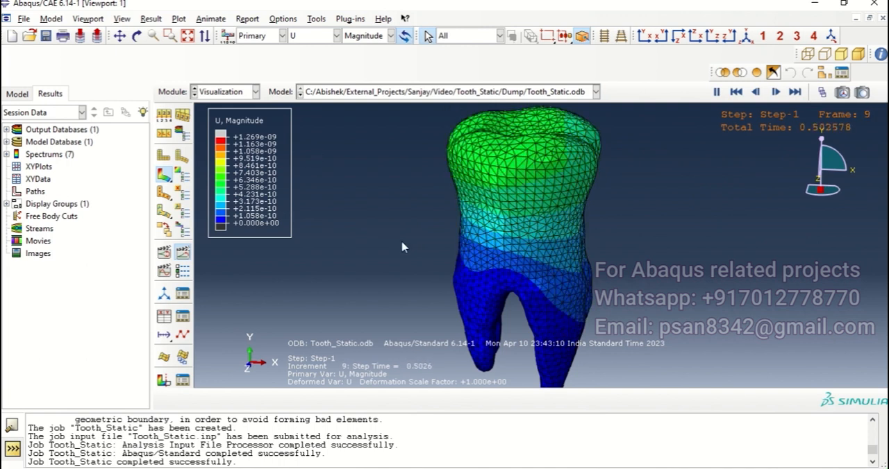
Plot the displacement component U2 and view its animated contours from several sides of the tooth.
{"action": "left_click", "coordinate": [377, 38]}
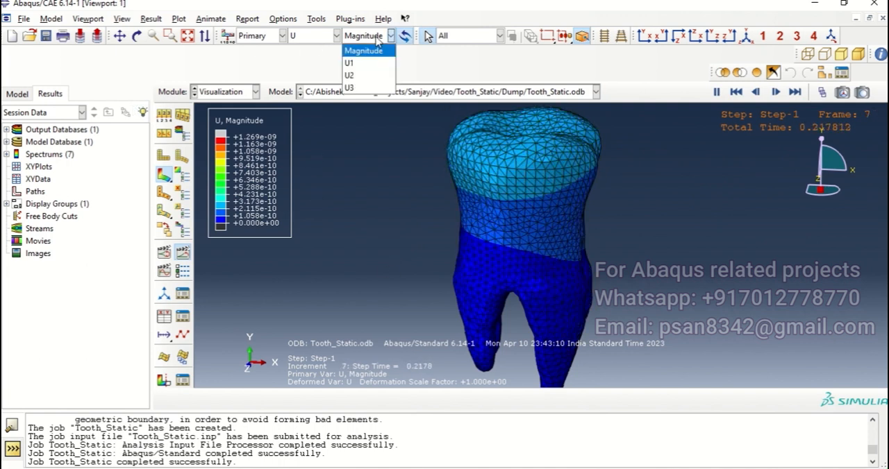
{"action": "left_click", "coordinate": [361, 79]}
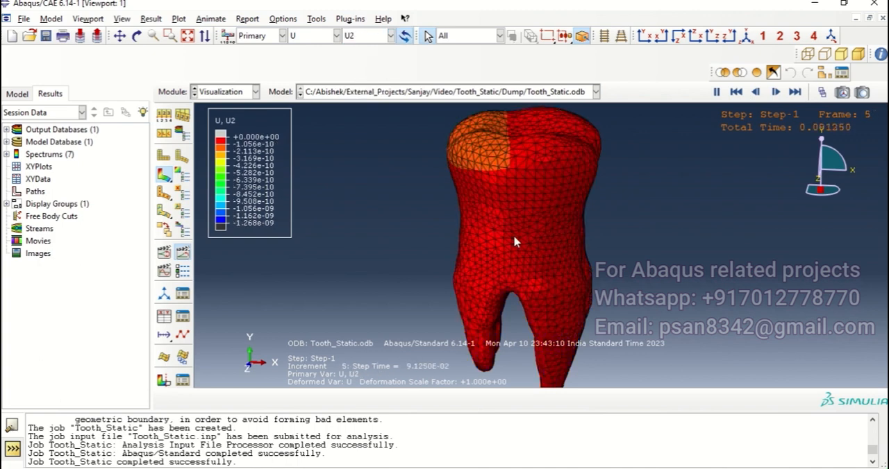
{"action": "left_click_drag", "start_coordinate": [529, 196], "coordinate": [585, 226], "text": "ctrl+alt"}
{"action": "left_click_drag", "start_coordinate": [436, 269], "coordinate": [488, 313], "text": "ctrl+alt"}
{"action": "left_click_drag", "start_coordinate": [566, 261], "coordinate": [574, 189], "text": "ctrl+alt"}
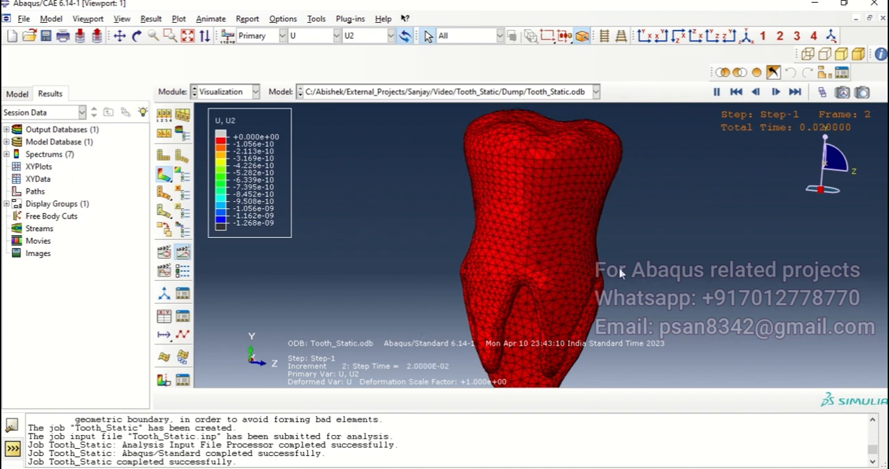
{"action": "left_click_drag", "start_coordinate": [608, 235], "coordinate": [576, 251], "text": "ctrl+alt"}
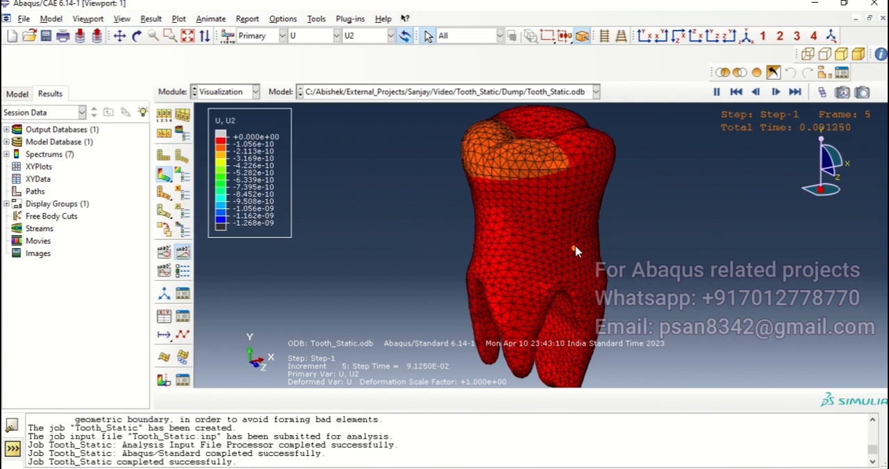